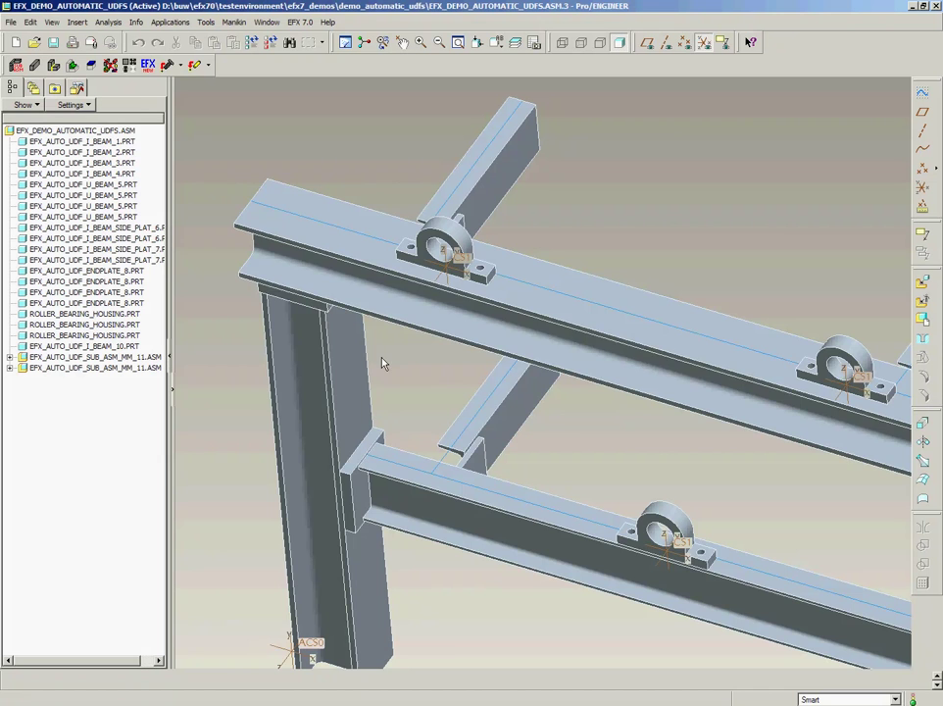
# Step: Pick the auto_udf_double_holes_x_sym hole pattern from the EFX automatic-UDF library
pyautogui.scroll(2, 522, 242)
pyautogui.scroll(2, 522, 242)
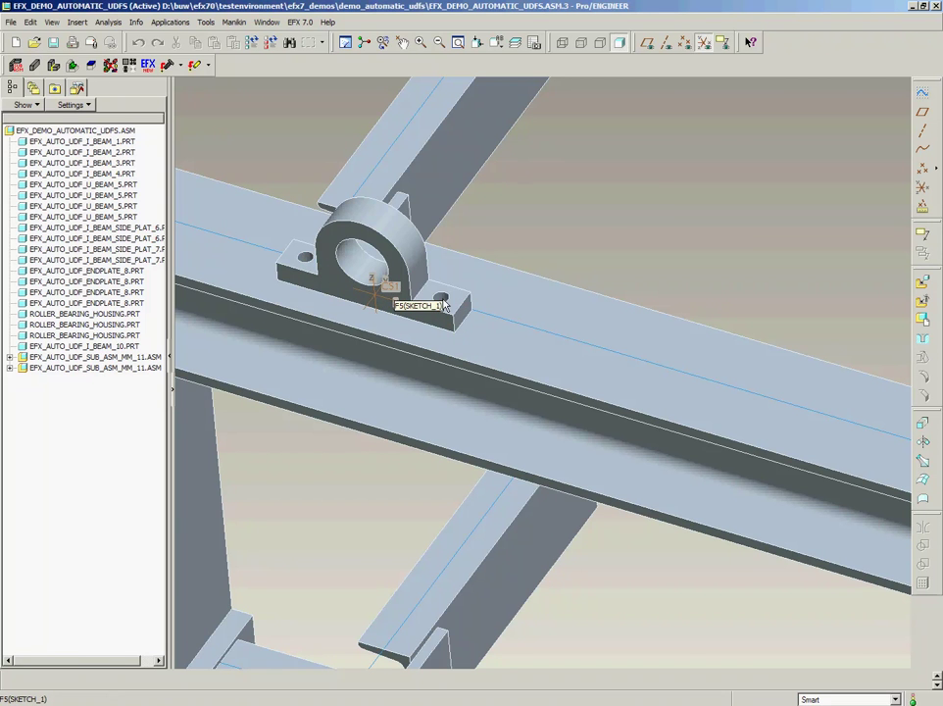
pyautogui.click(299, 24)
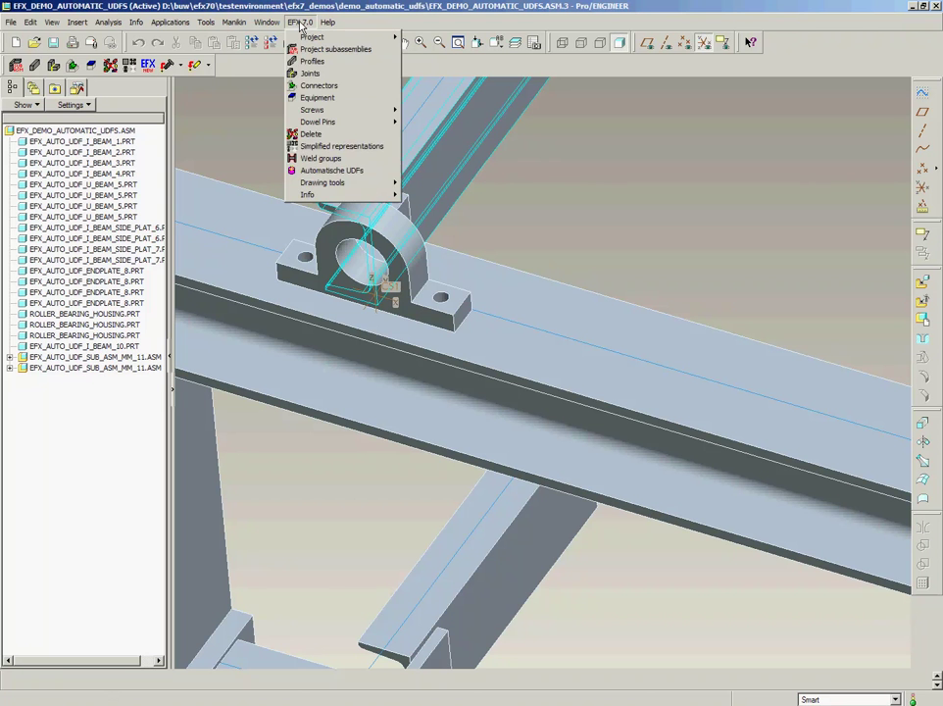
pyautogui.click(331, 171)
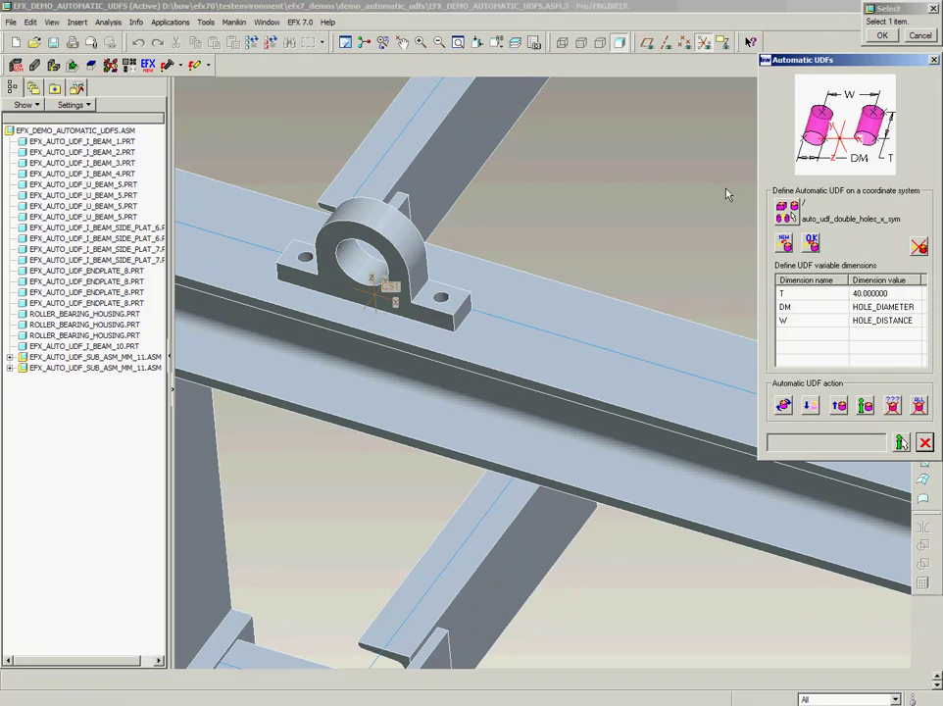
pyautogui.click(784, 209)
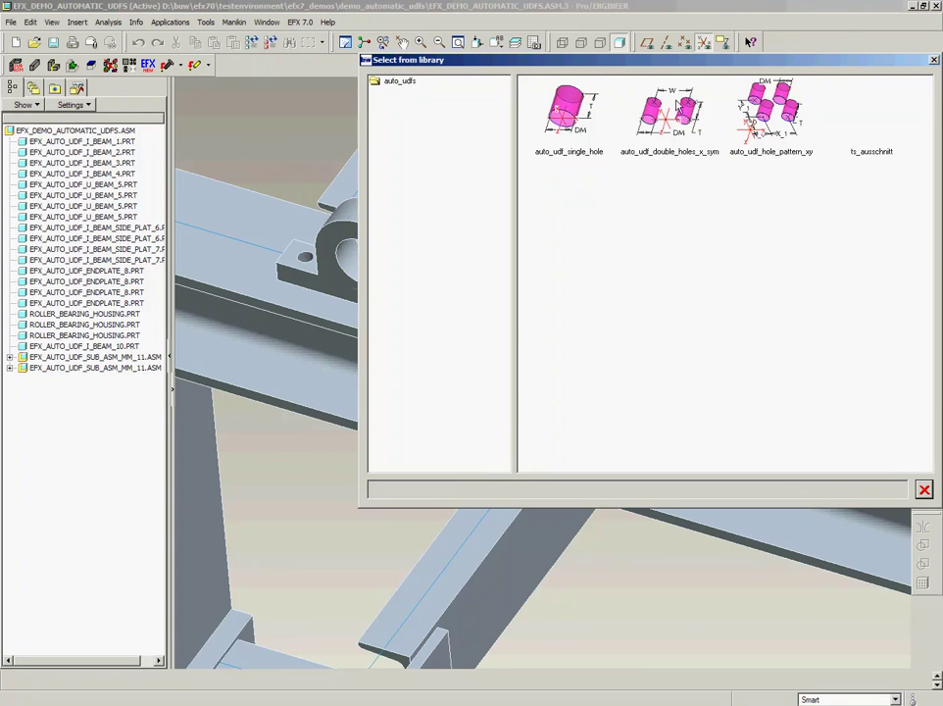
pyautogui.doubleClick(669, 128)
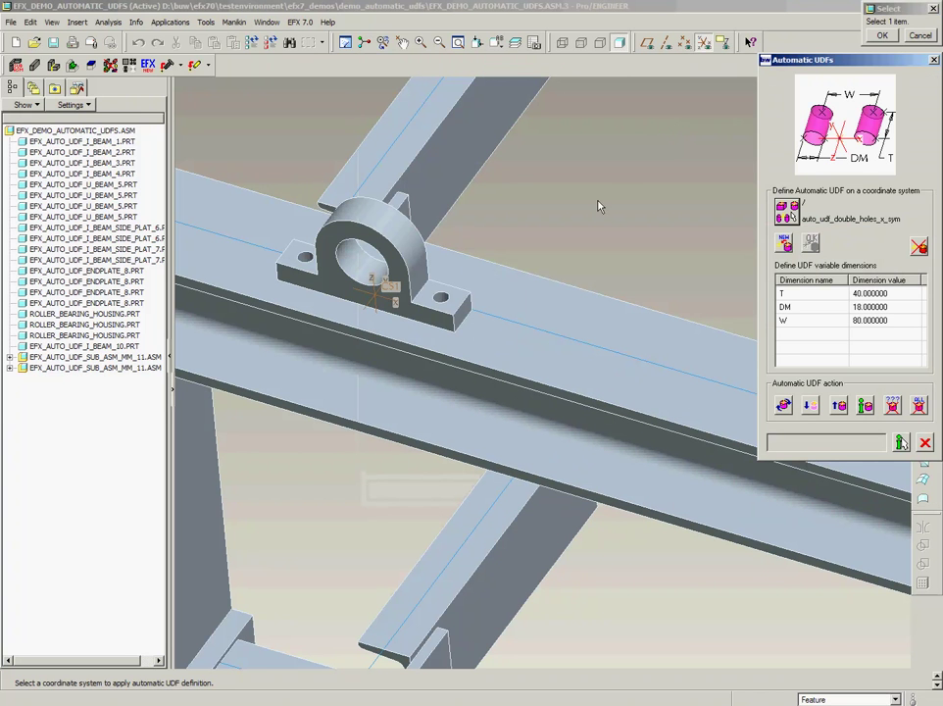
# Step: Assign the housing's CS1, link DM to HOLE_DIAMETER and W to HOLE_DISTANCE, and enable it
pyautogui.click(390, 290)
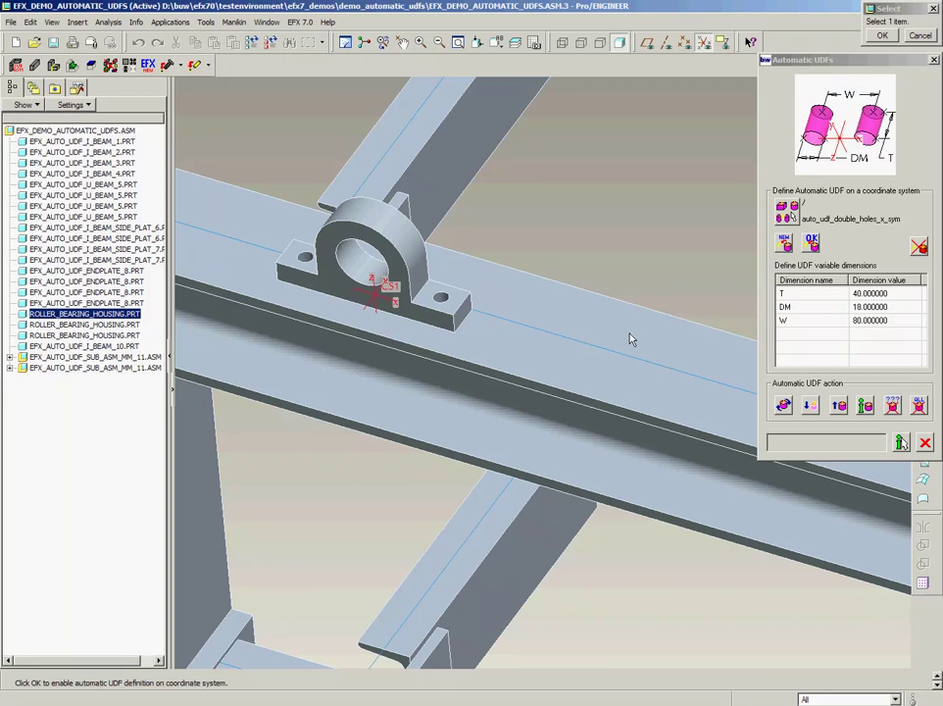
pyautogui.click(882, 314)
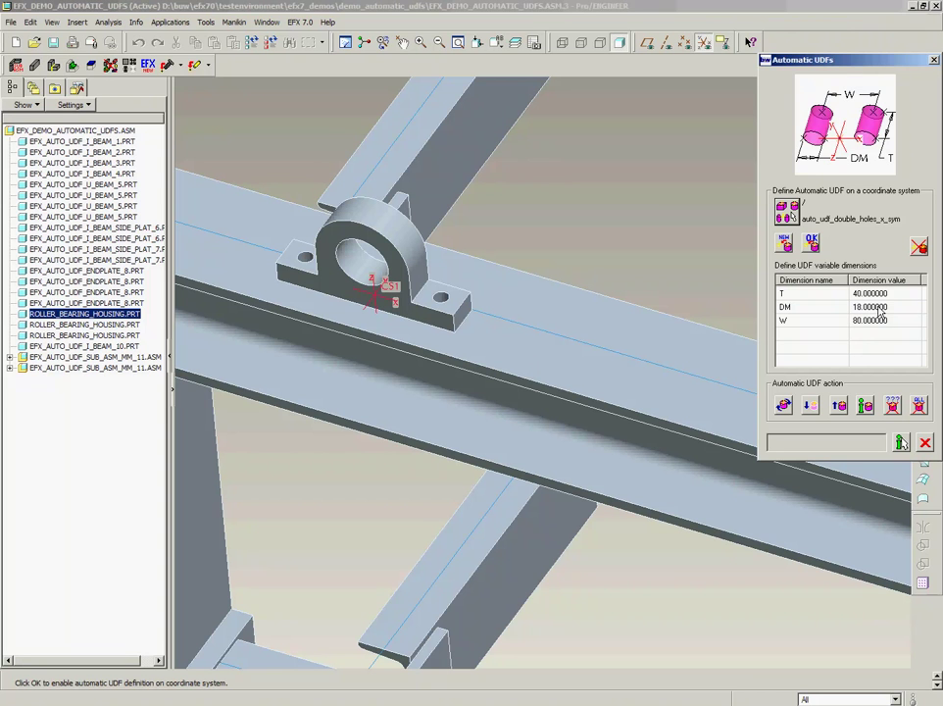
pyautogui.click(914, 309)
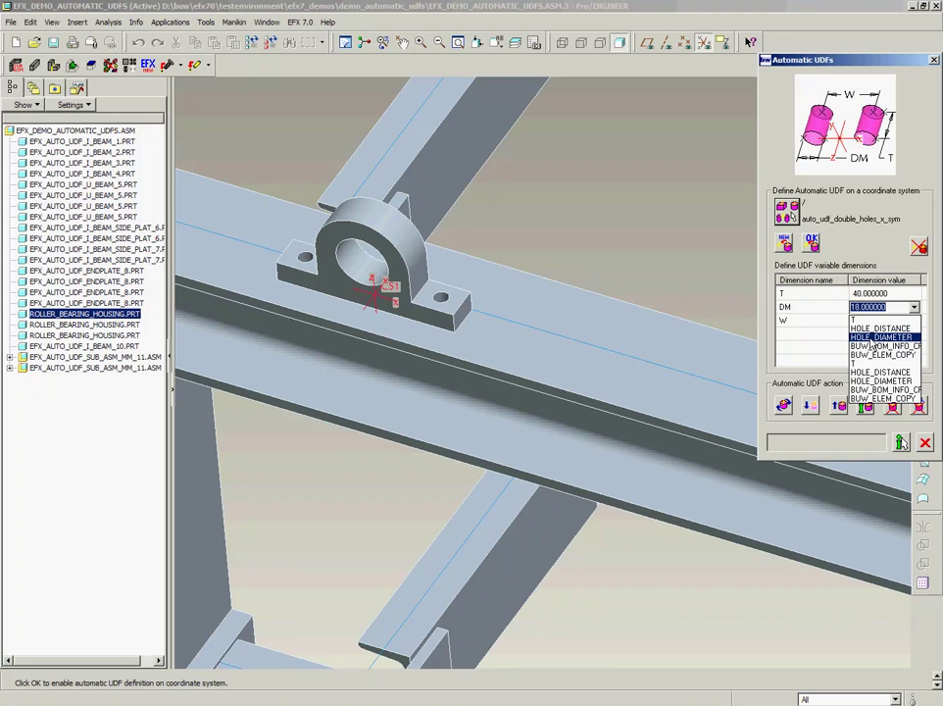
pyautogui.click(871, 339)
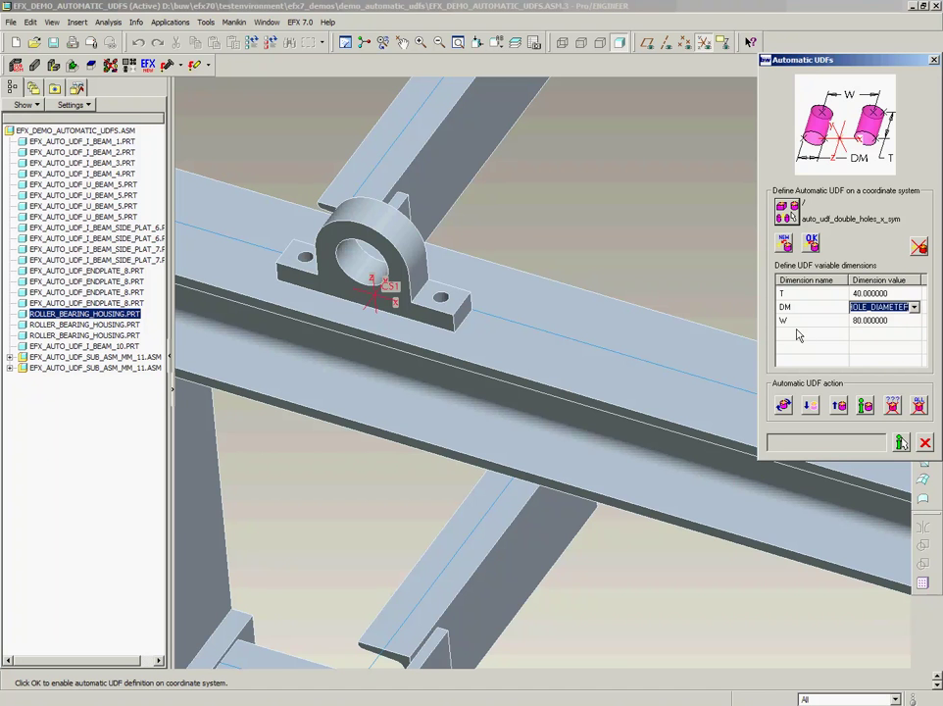
pyautogui.click(902, 320)
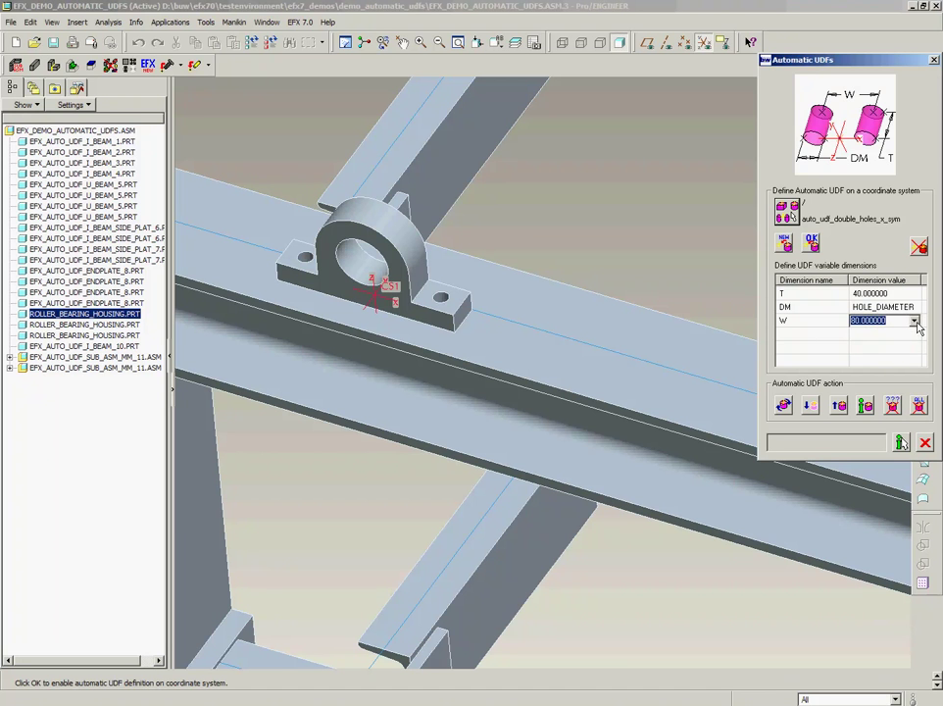
pyautogui.click(913, 321)
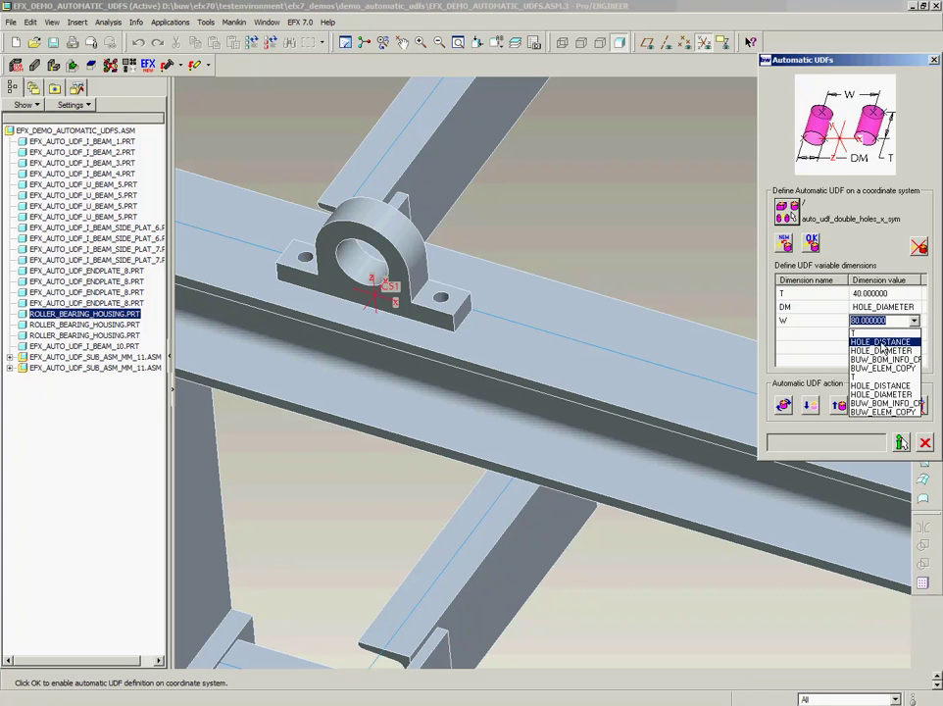
pyautogui.click(881, 343)
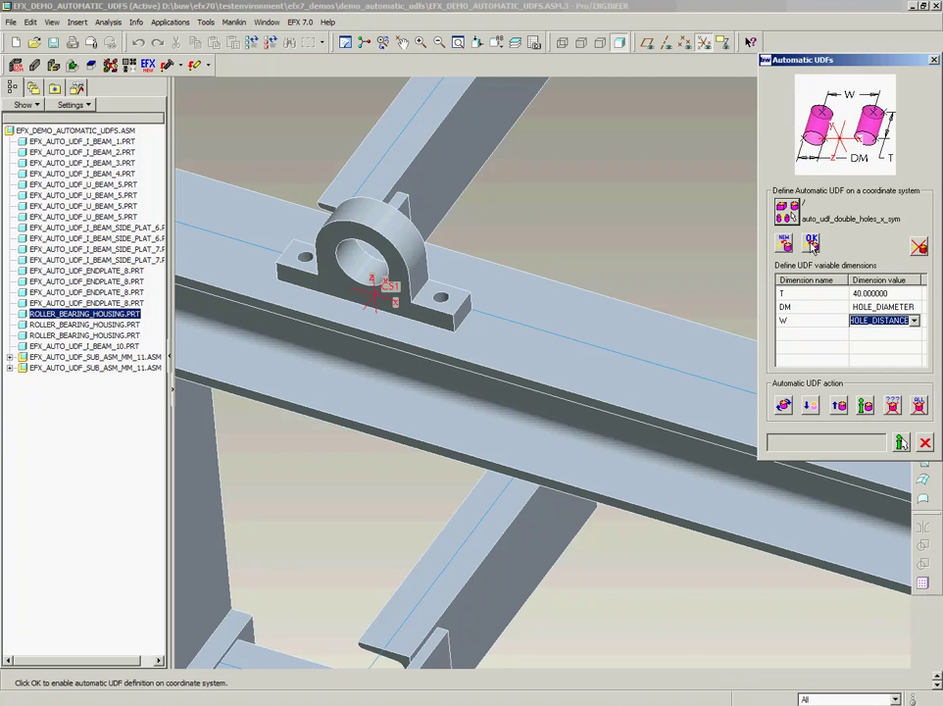
pyautogui.click(812, 245)
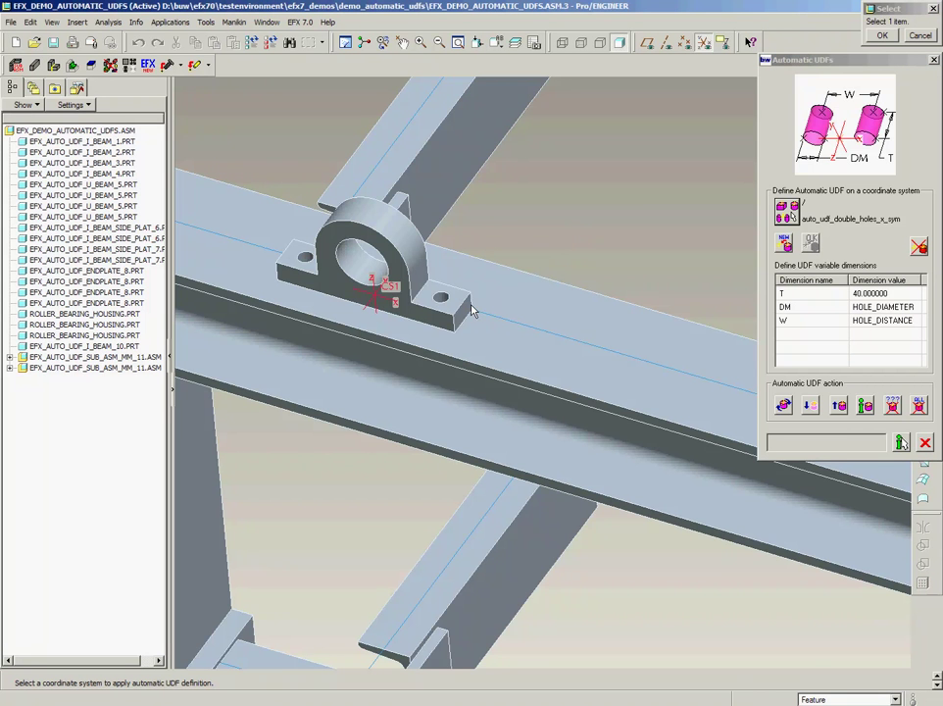
# Step: Pick CS1 on the first bearing housing and create the paired hole group in the beam below
pyautogui.scroll(3, 411, 294)
pyautogui.scroll(-3, 431, 304)
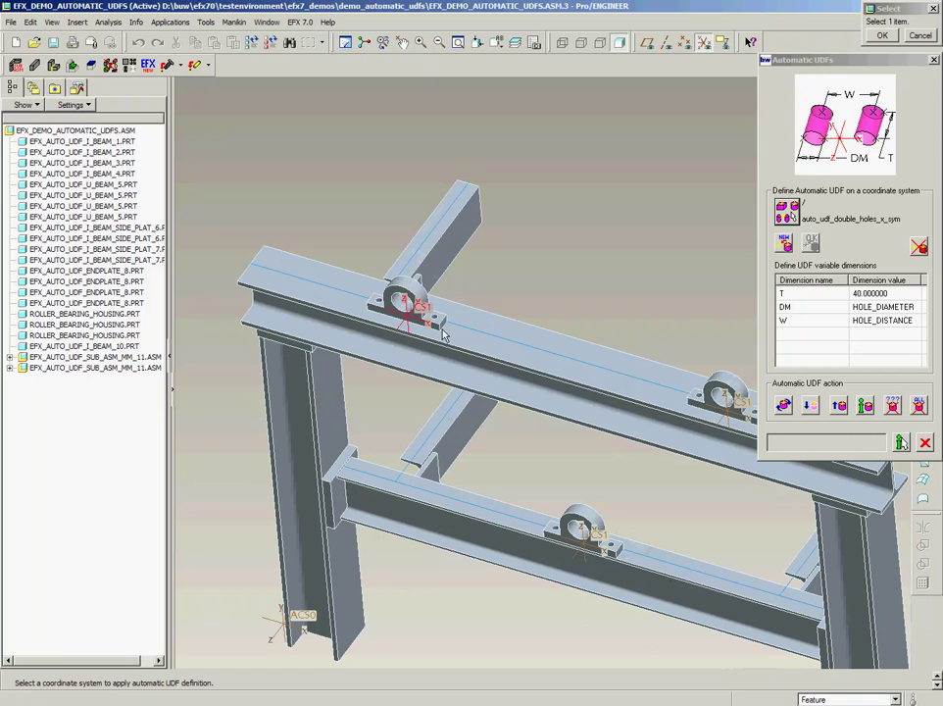
pyautogui.click(431, 313)
pyautogui.click(784, 406)
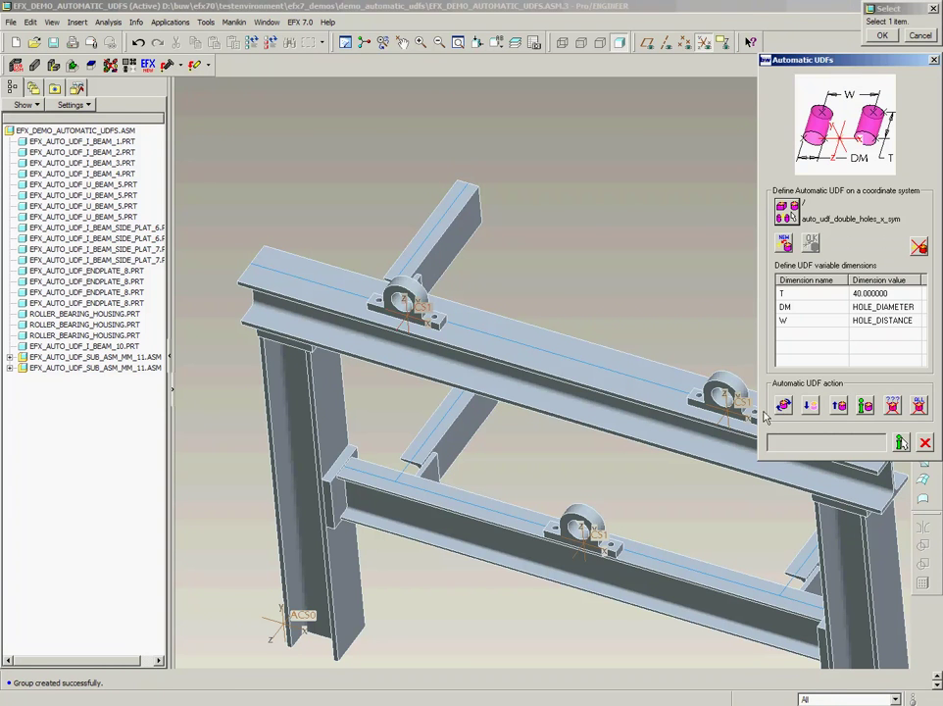
pyautogui.moveTo(520, 458)
pyautogui.mouseDown(button='middle')
pyautogui.moveTo(502, 378)
pyautogui.moveTo(460, 392)
pyautogui.mouseUp(button='middle')
pyautogui.scroll(-5, 461, 392)
pyautogui.scroll(8, 413, 401)
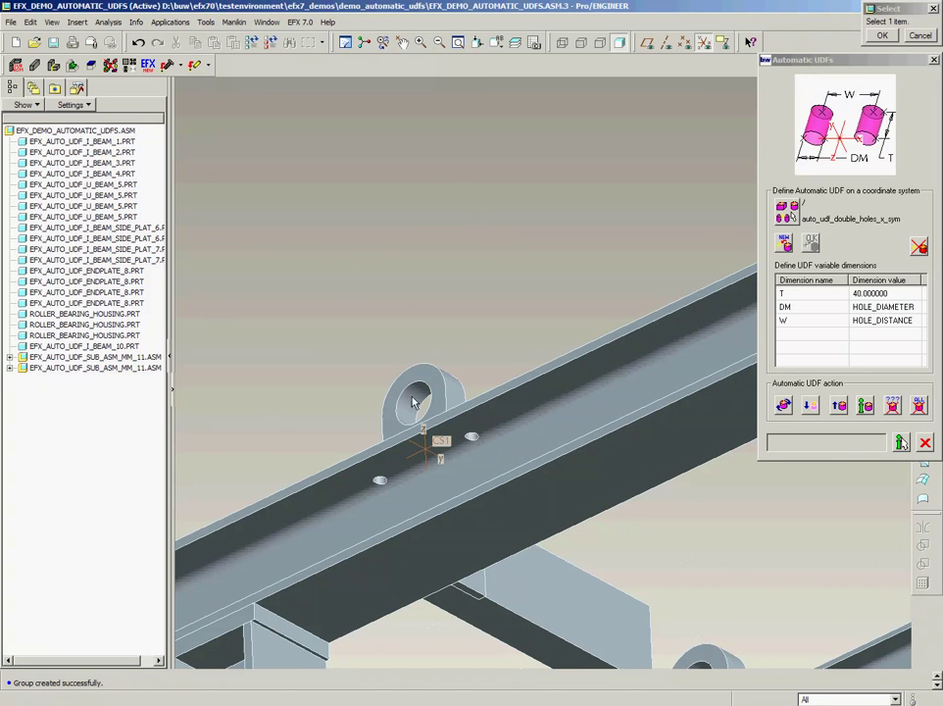
pyautogui.scroll(-3, 387, 404)
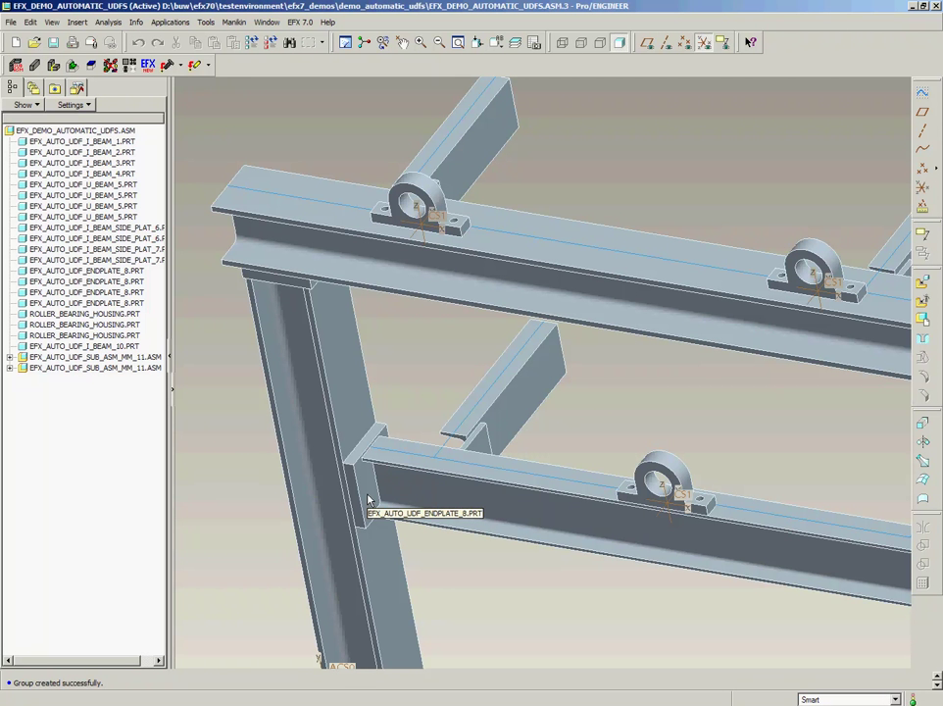
# Step: Redefine all occurrences of the lower beam–column end plate with holes and auto-UDF attach holes
pyautogui.click(73, 66)
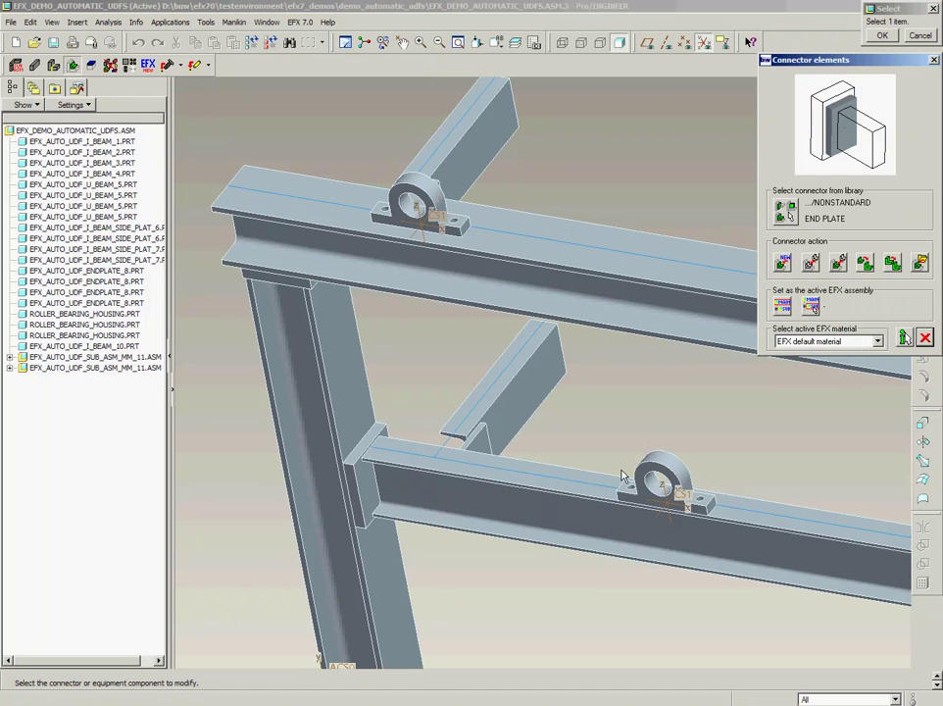
pyautogui.click(368, 480)
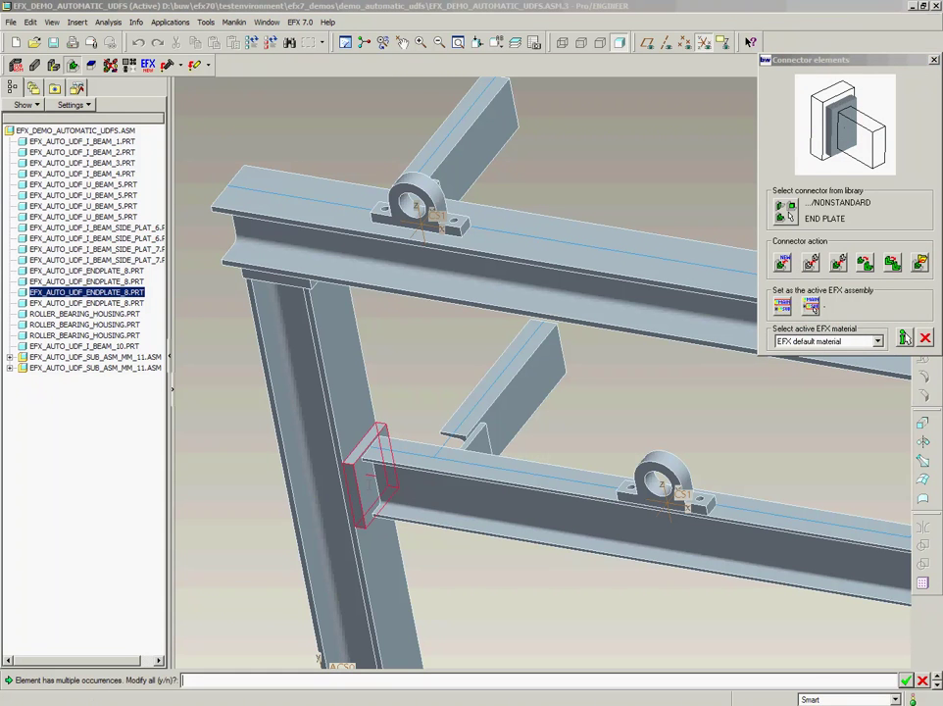
pyautogui.write('j')
pyautogui.press('Return')
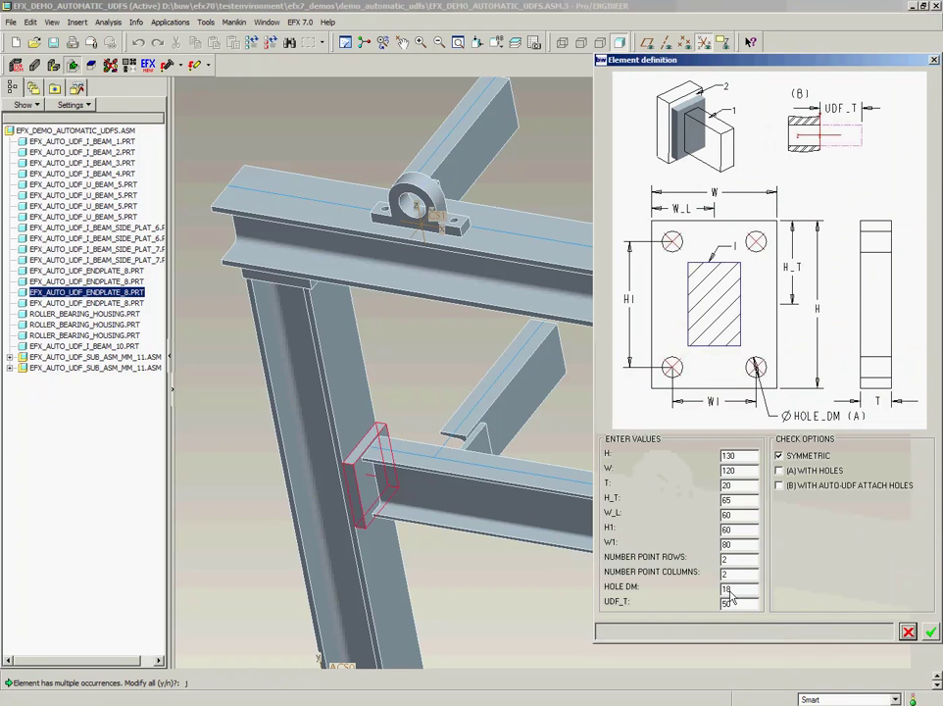
pyautogui.click(779, 470)
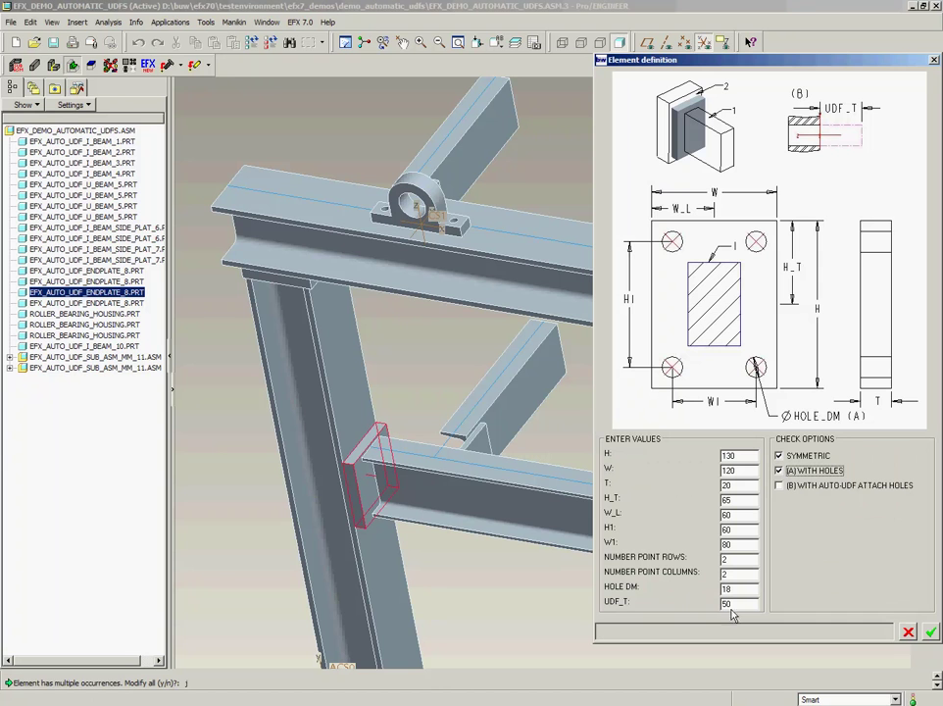
pyautogui.click(779, 487)
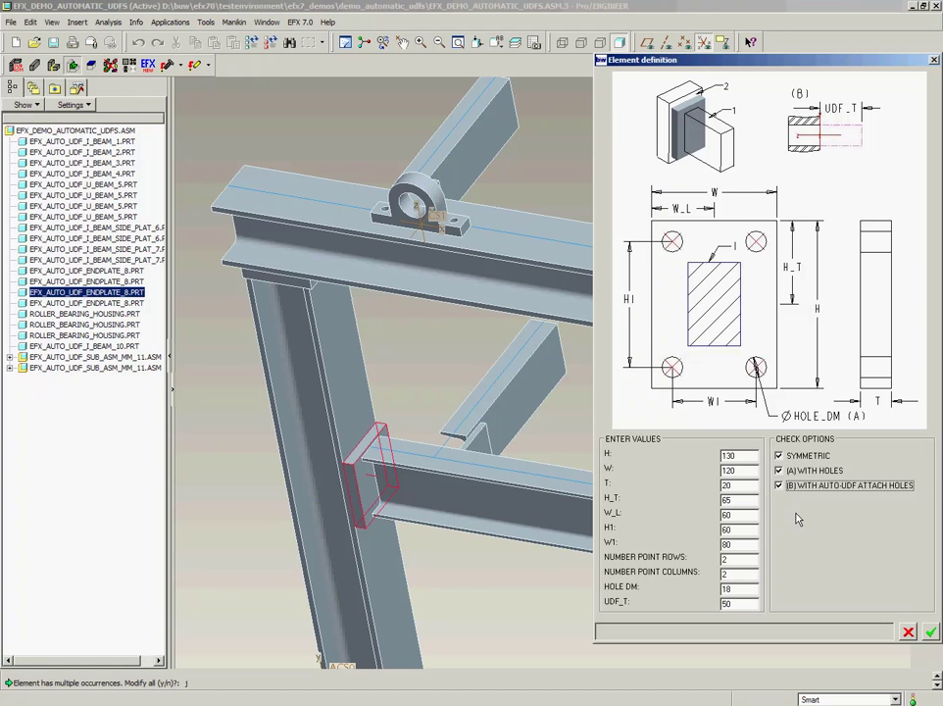
pyautogui.click(930, 631)
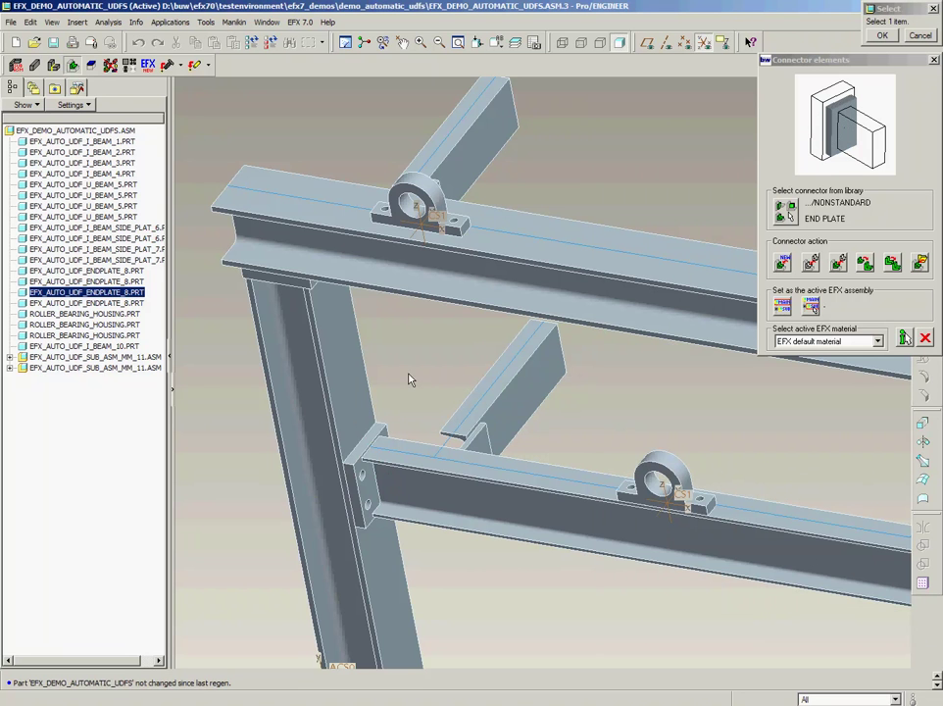
# Step: Orbit and zoom around the frames to inspect the redefined end plates, then exit Connector elements
pyautogui.scroll(-3, 410, 379)
pyautogui.scroll(2, 392, 363)
pyautogui.scroll(1, 382, 368)
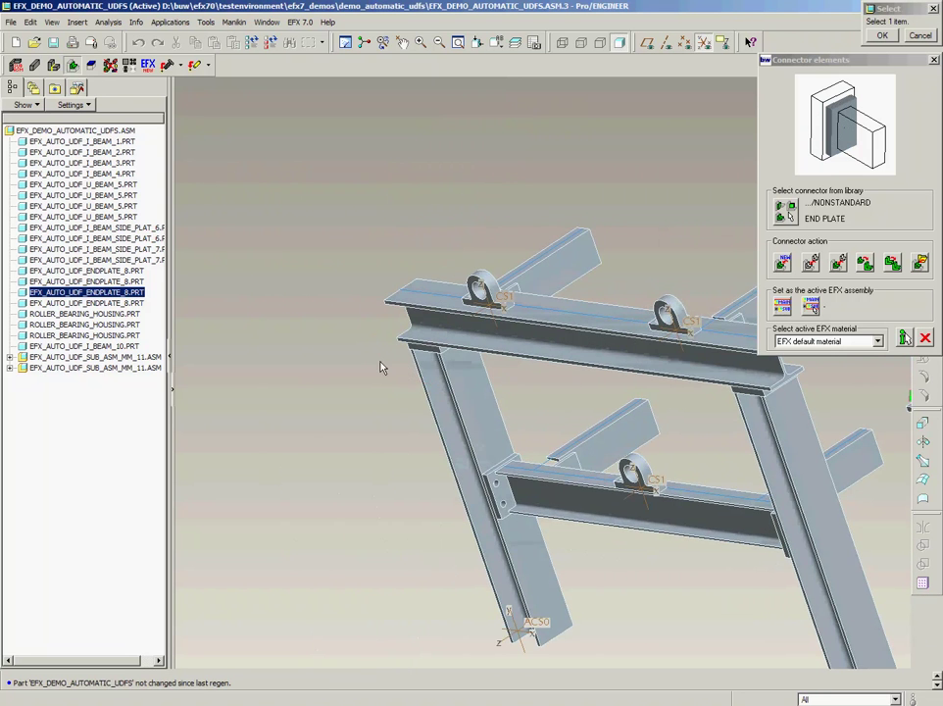
pyautogui.scroll(1, 387, 377)
pyautogui.scroll(2, 402, 402)
pyautogui.scroll(-3, 417, 431)
pyautogui.scroll(1, 428, 456)
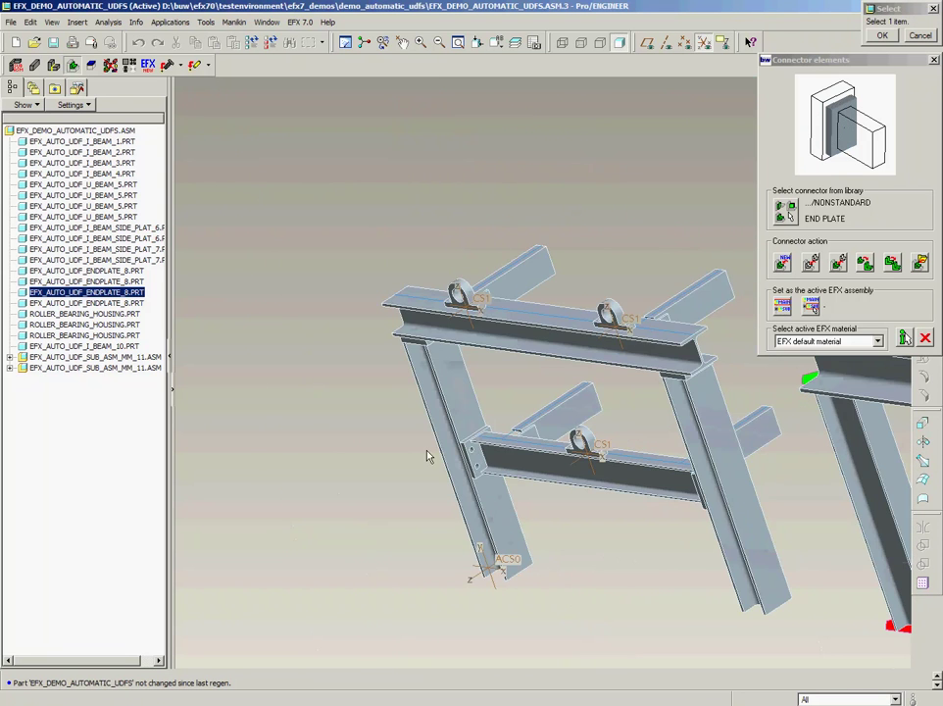
pyautogui.moveTo(427, 455); pyautogui.dragTo(557, 488, button='middle')
pyautogui.scroll(-2, 575, 488)
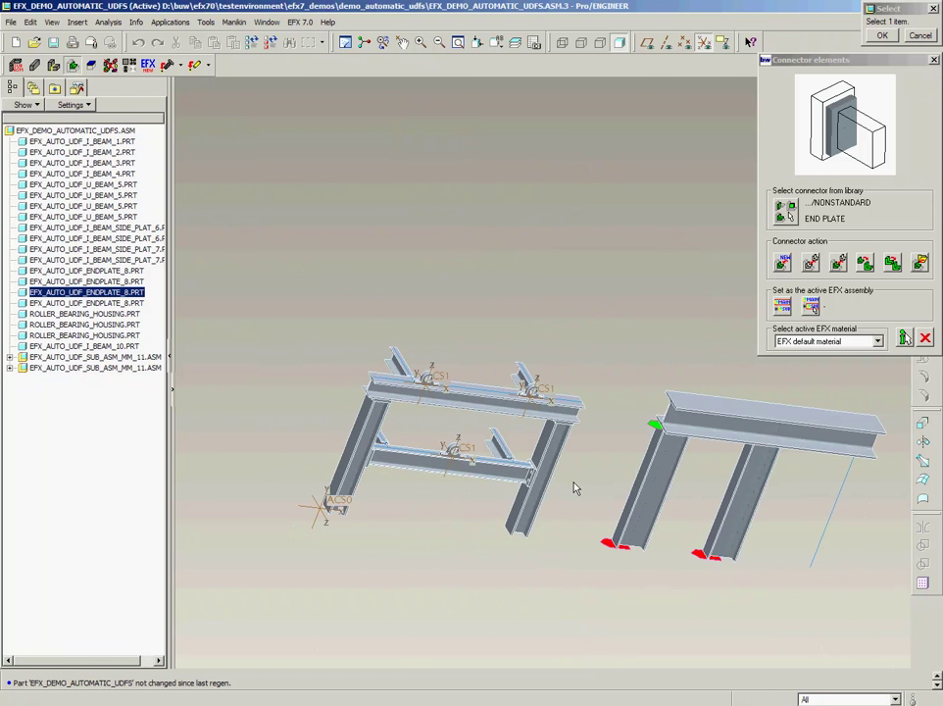
pyautogui.scroll(3, 407, 469)
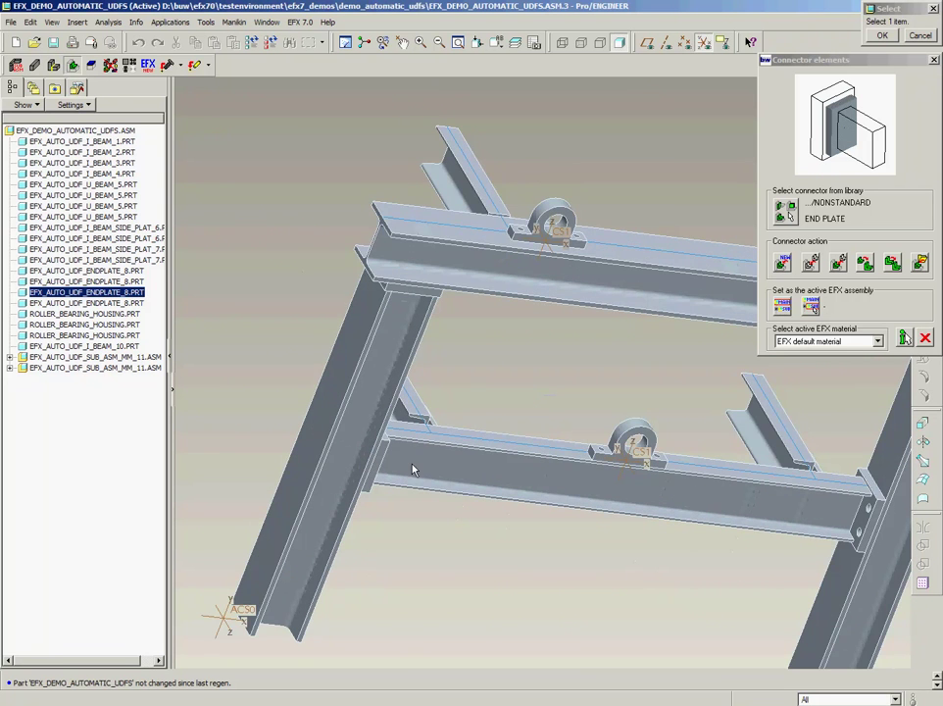
pyautogui.scroll(-3, 411, 469)
pyautogui.moveTo(466, 484); pyautogui.dragTo(462, 475, button='middle')
pyautogui.scroll(1, 393, 474)
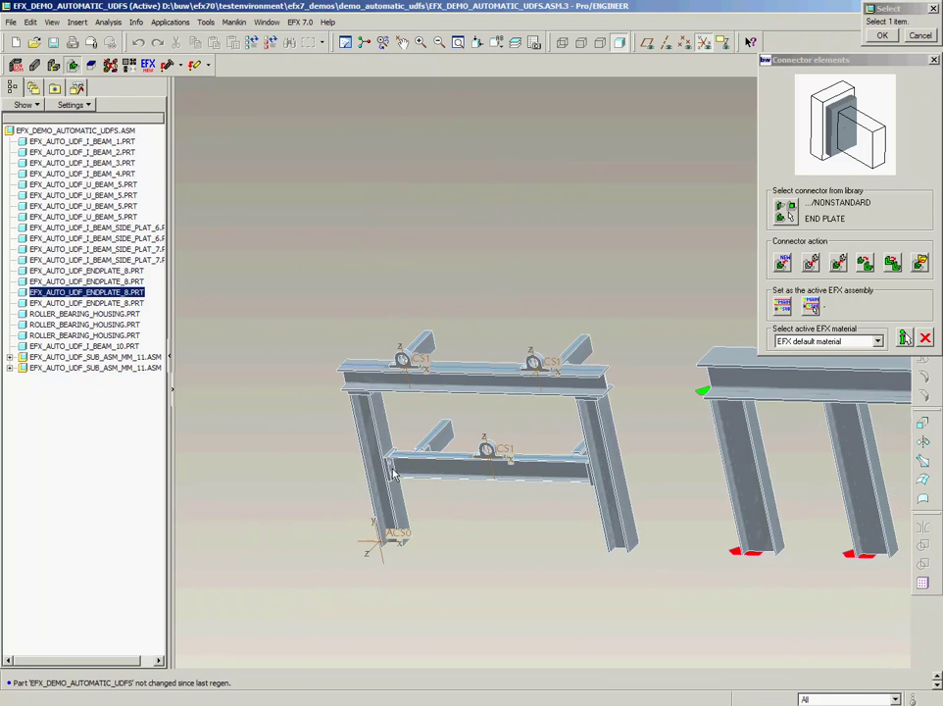
pyautogui.scroll(1, 391, 472)
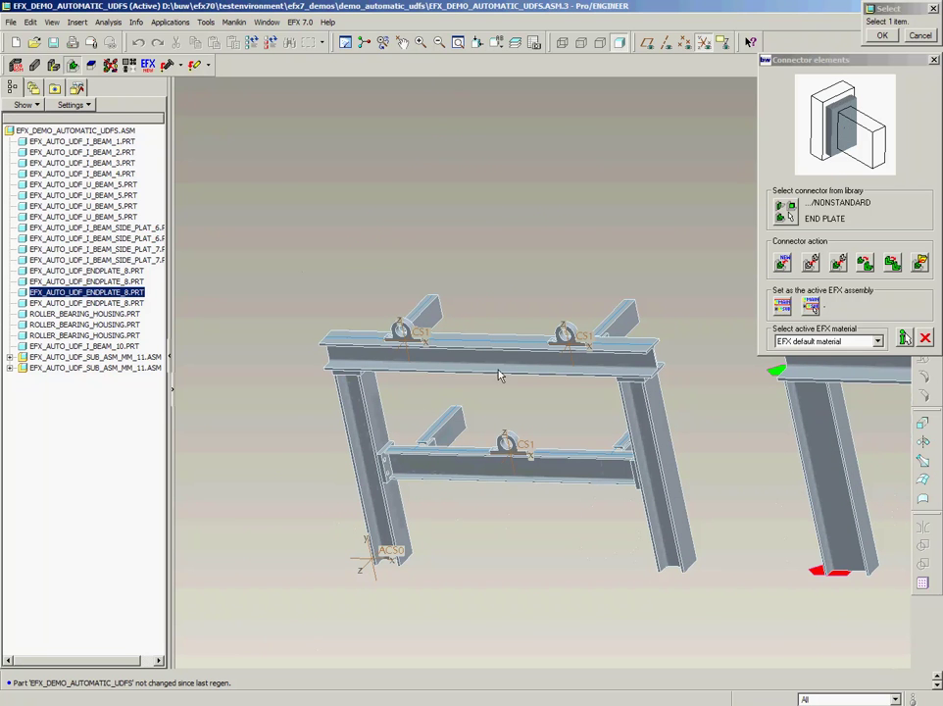
pyautogui.click(919, 35)
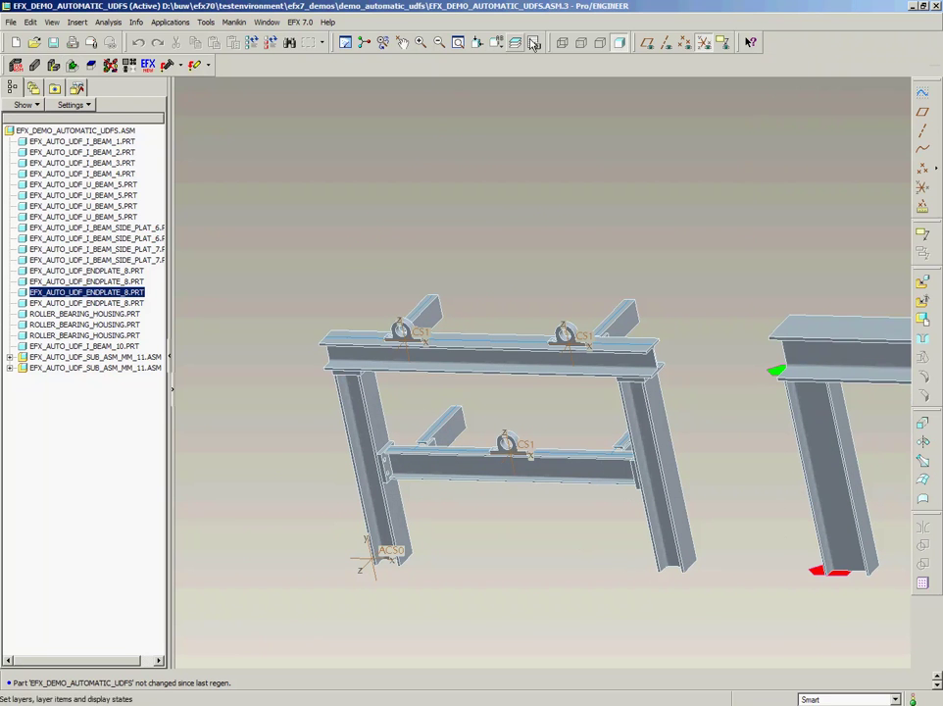
# Step: Rerun Automatic UDFs to cut the double-hole group at the redefined end plate and inspect it
pyautogui.click(300, 22)
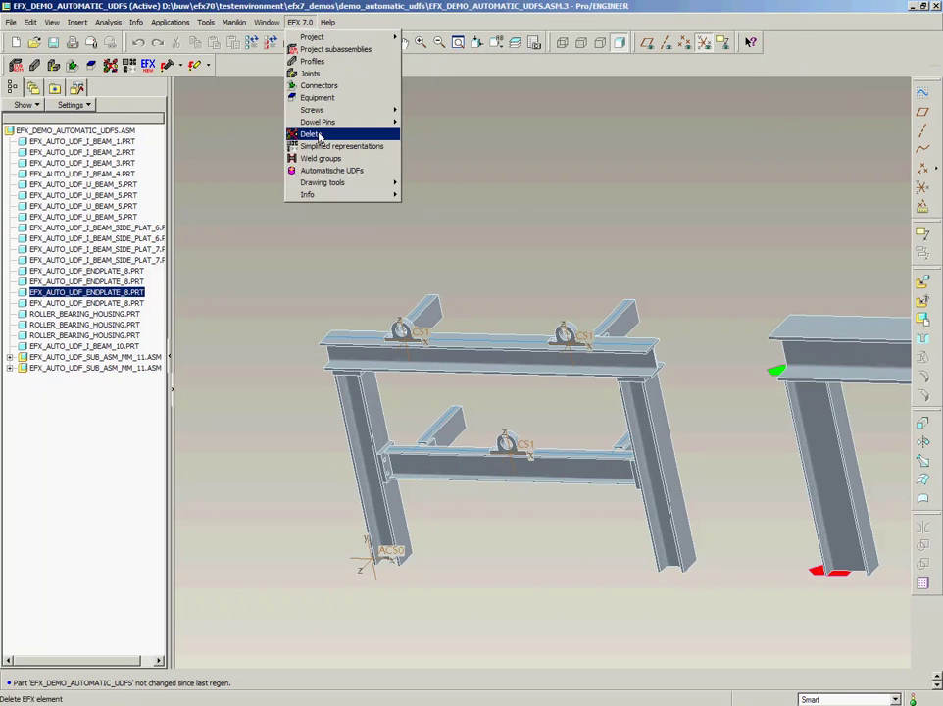
pyautogui.click(333, 171)
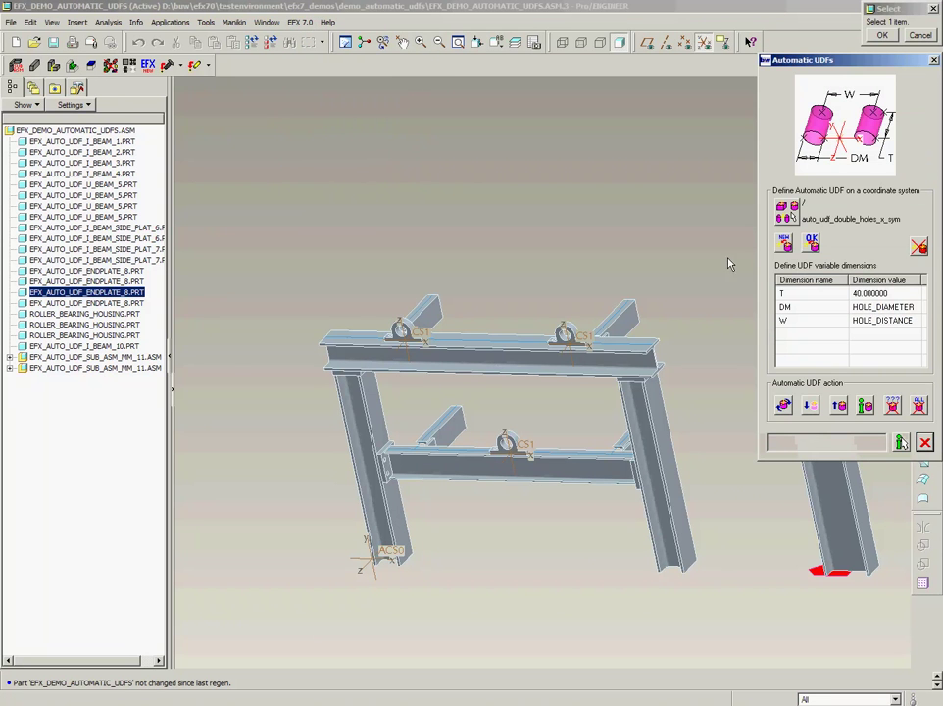
pyautogui.click(783, 405)
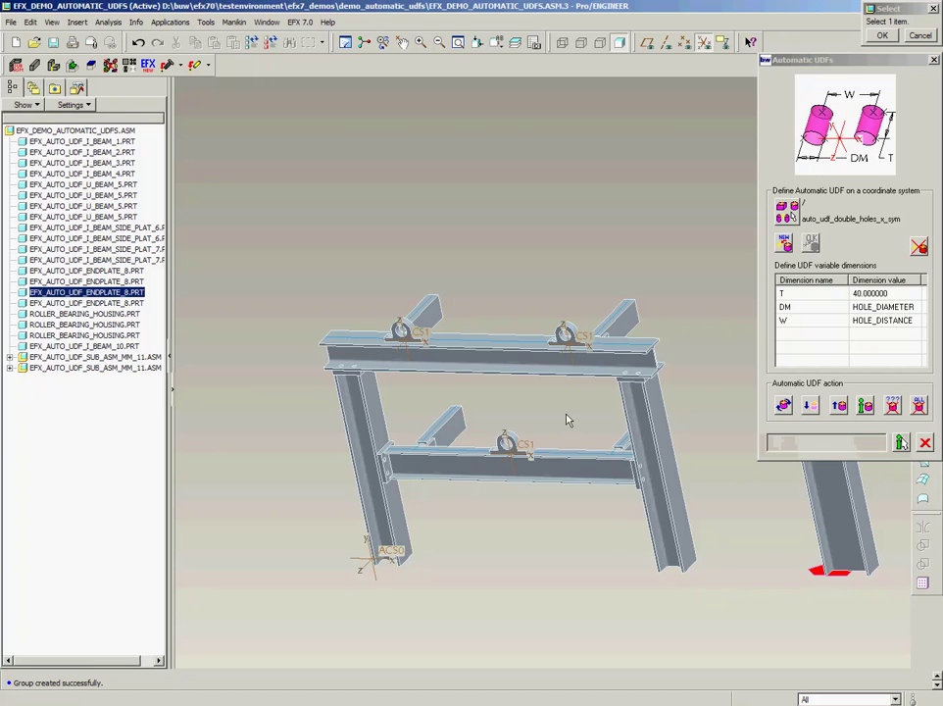
pyautogui.moveTo(571, 423); pyautogui.dragTo(547, 416, button='middle')
pyautogui.scroll(5, 607, 468)
pyautogui.scroll(-3, 607, 469)
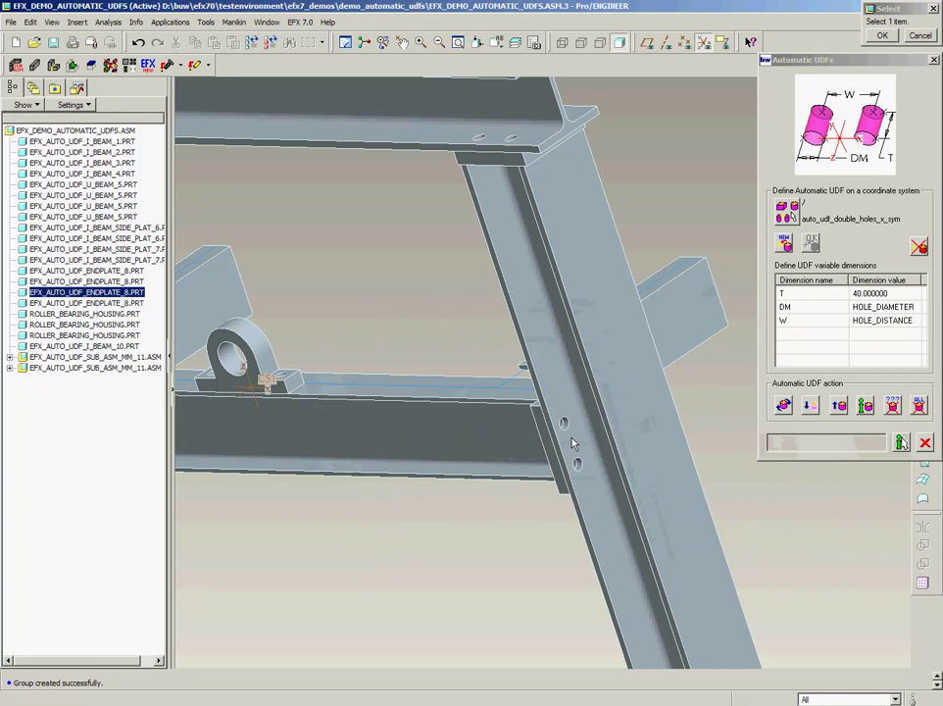
pyautogui.scroll(-4, 608, 469)
pyautogui.moveTo(607, 469); pyautogui.dragTo(453, 349, button='middle')
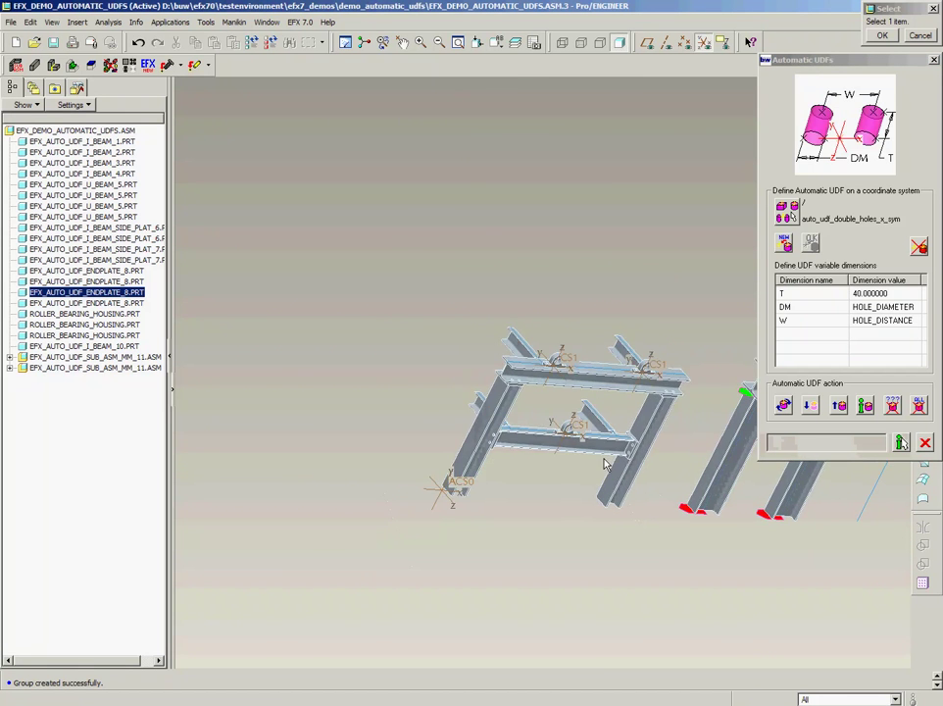
pyautogui.scroll(5, 377, 334)
pyautogui.scroll(-5, 358, 323)
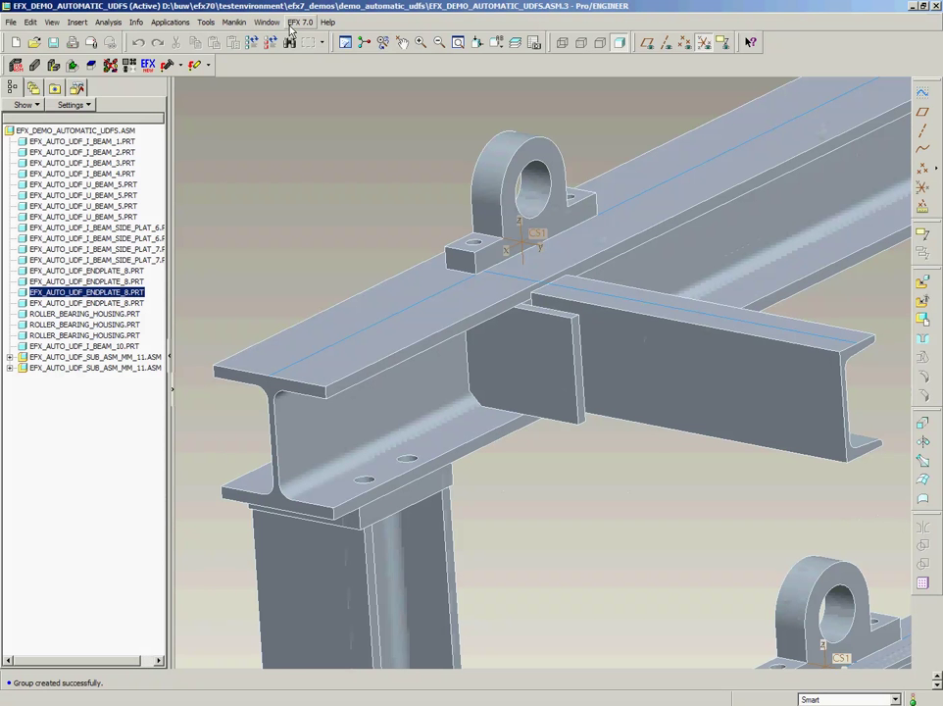
# Step: Set up a Profiles point pattern of two 13 mm holes 40 apart (X0 25, Y0 -20, T 50)
pyautogui.click(301, 21)
pyautogui.click(305, 61)
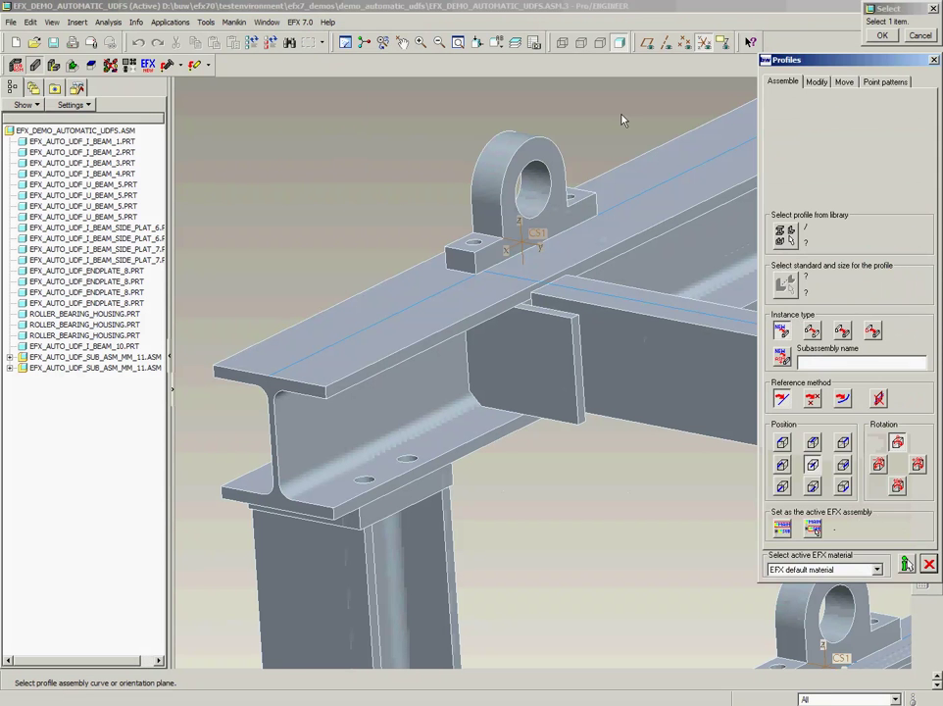
pyautogui.click(885, 82)
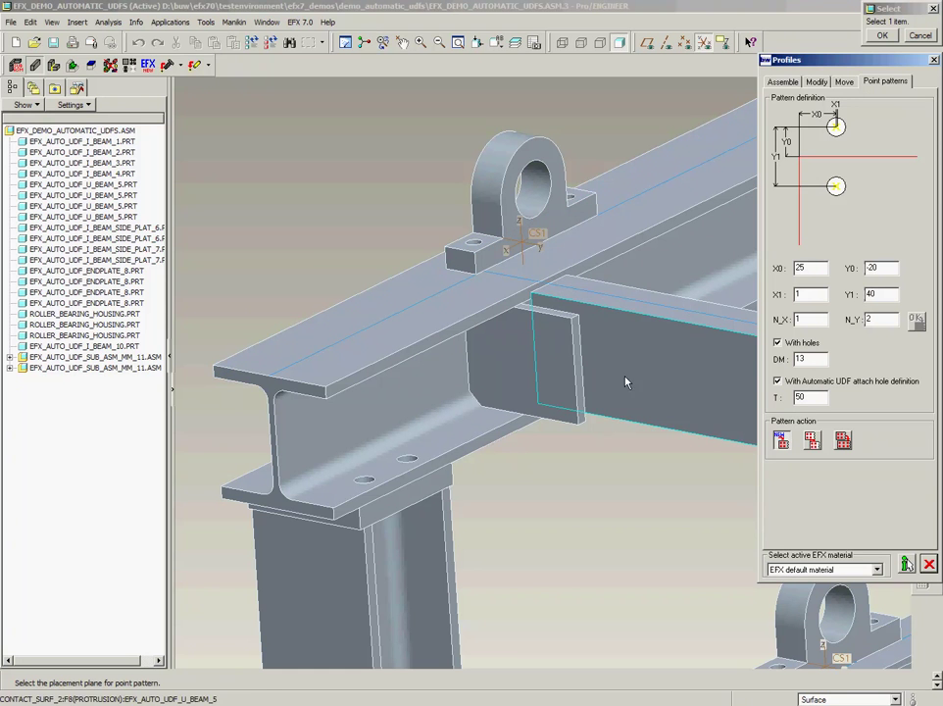
# Step: Place the point pattern on the U-beam face, skipping the y reference, with the side face as hole end plane
pyautogui.click(599, 359)
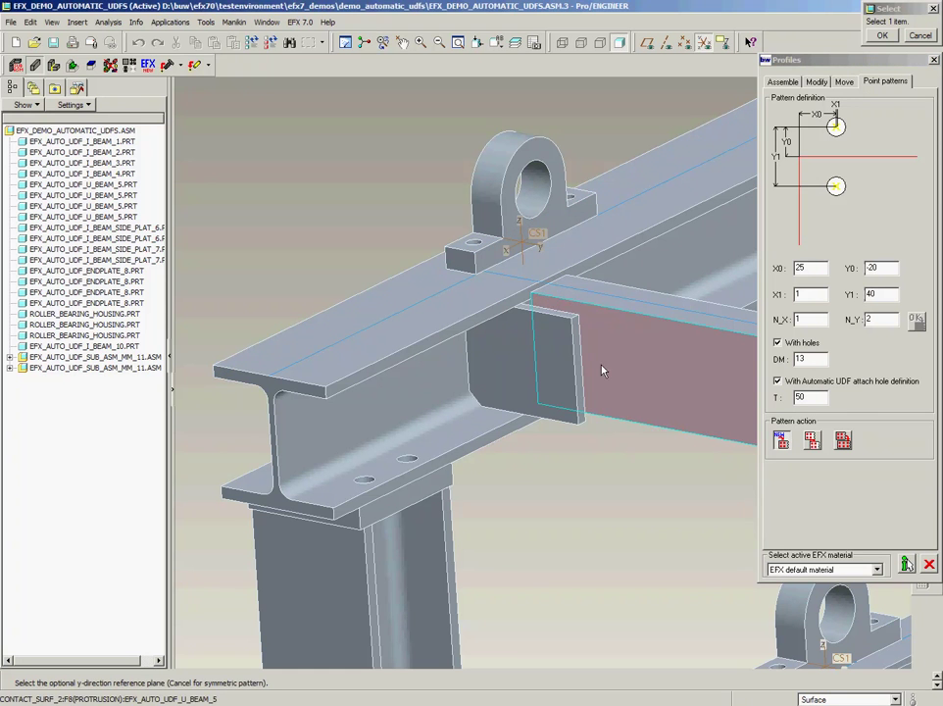
pyautogui.middleClick(578, 494)
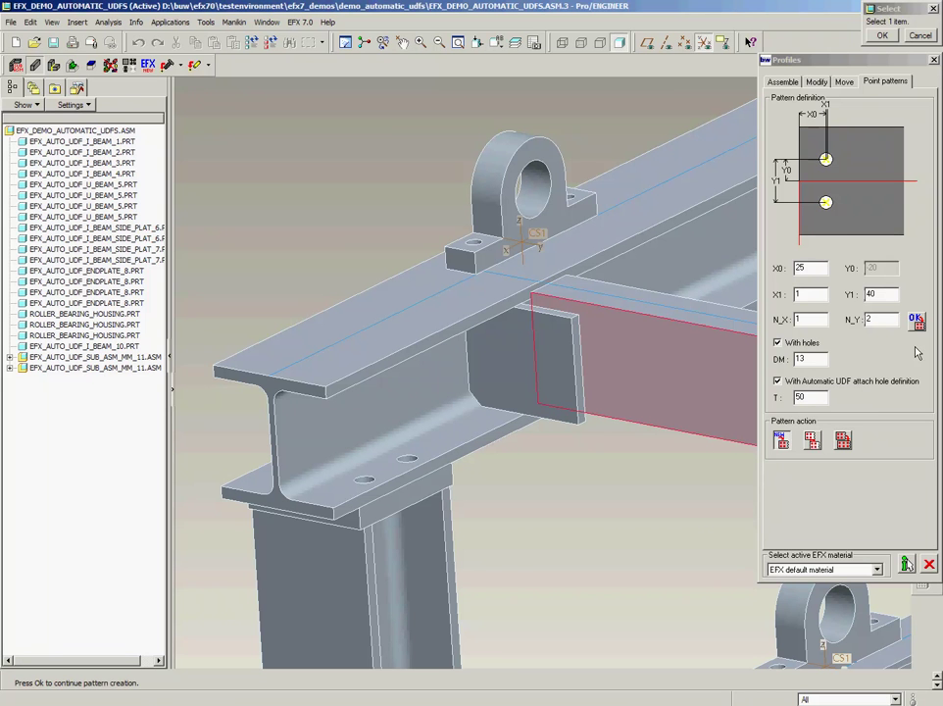
pyautogui.middleClick(691, 245)
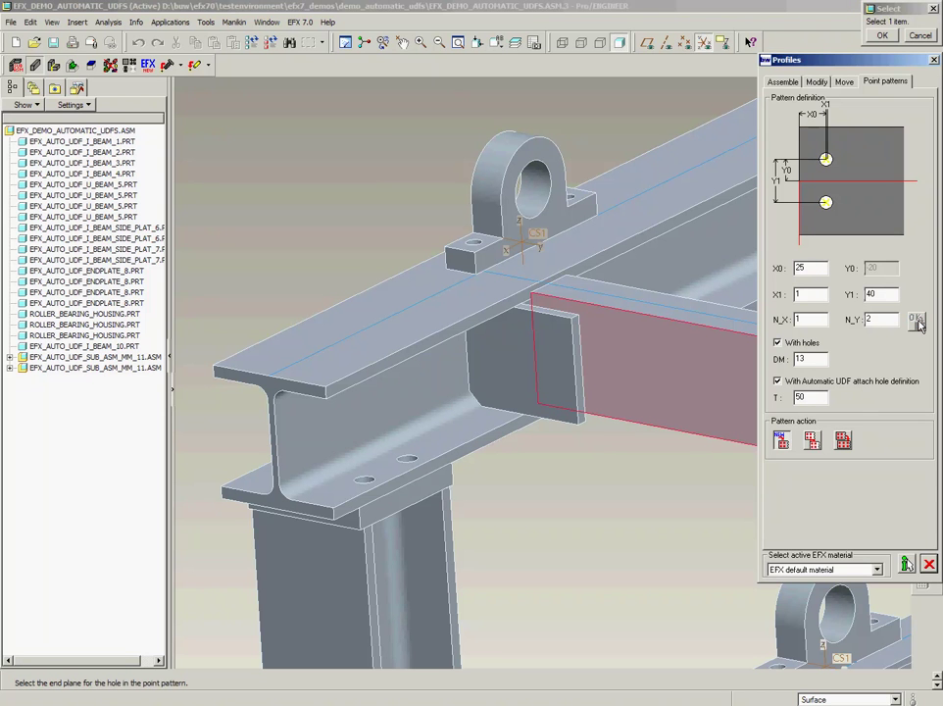
pyautogui.click(634, 364)
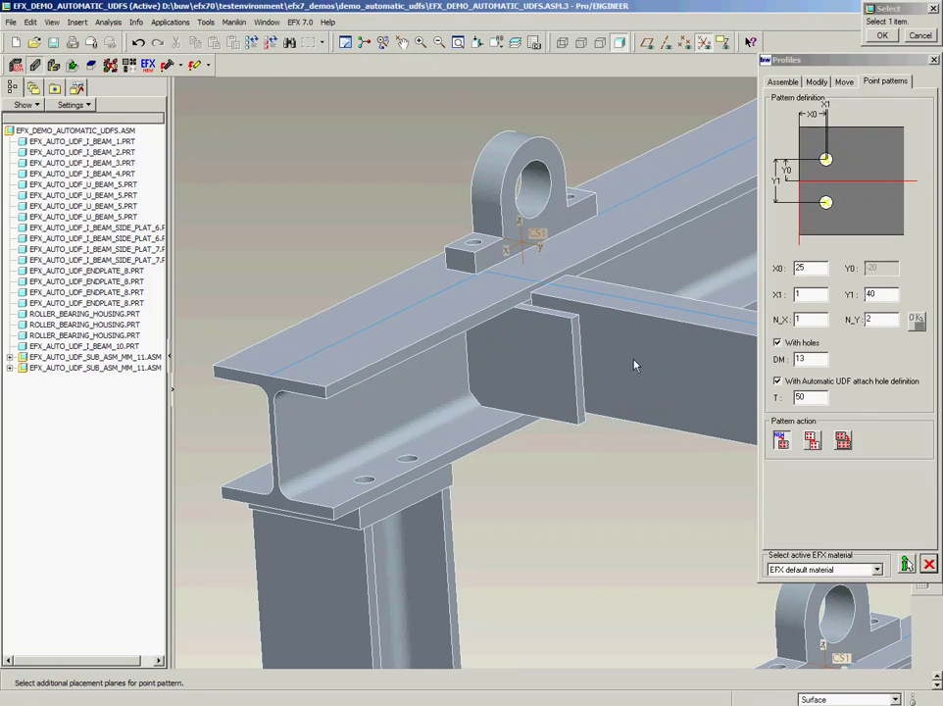
pyautogui.click(919, 36)
pyautogui.click(918, 36)
pyautogui.scroll(-5, 554, 297)
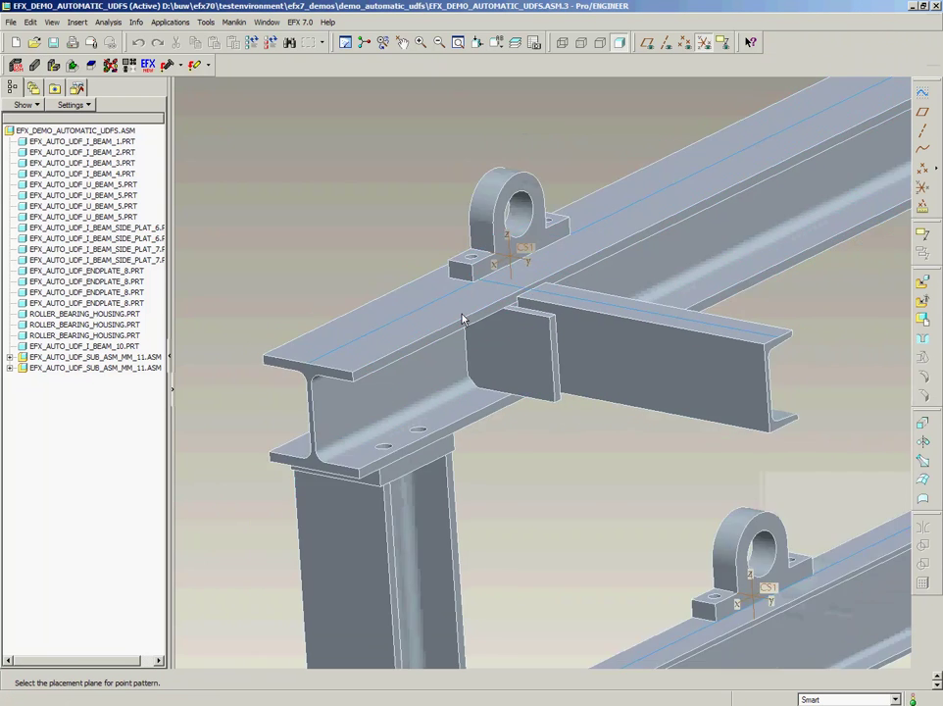
pyautogui.moveTo(553, 297)
pyautogui.mouseDown(button='middle')
pyautogui.moveTo(462, 264)
pyautogui.moveTo(438, 228)
pyautogui.mouseUp(button='middle')
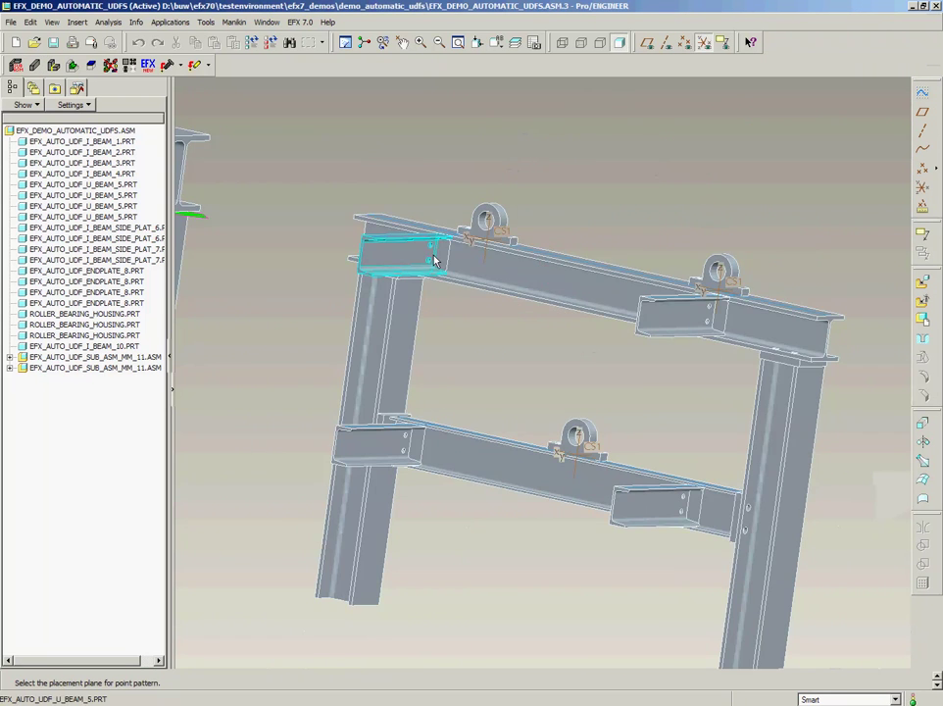
pyautogui.scroll(5, 440, 255)
pyautogui.scroll(-2, 427, 231)
pyautogui.scroll(-5, 427, 232)
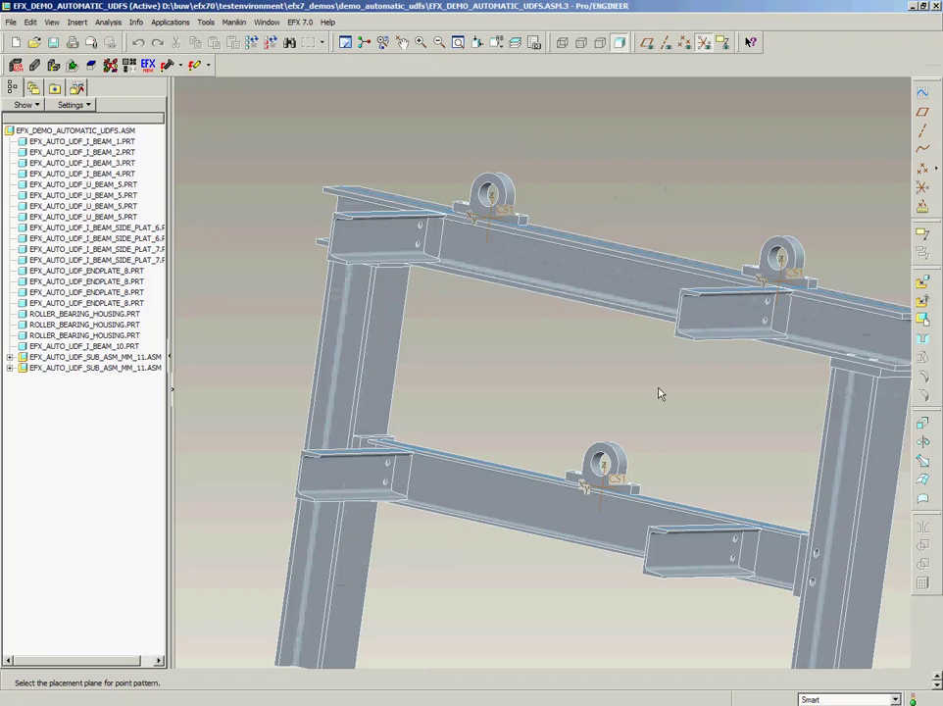
pyautogui.moveTo(637, 392)
pyautogui.mouseDown(button='middle')
pyautogui.moveTo(680, 385)
pyautogui.moveTo(739, 400)
pyautogui.moveTo(736, 409)
pyautogui.mouseUp(button='middle')
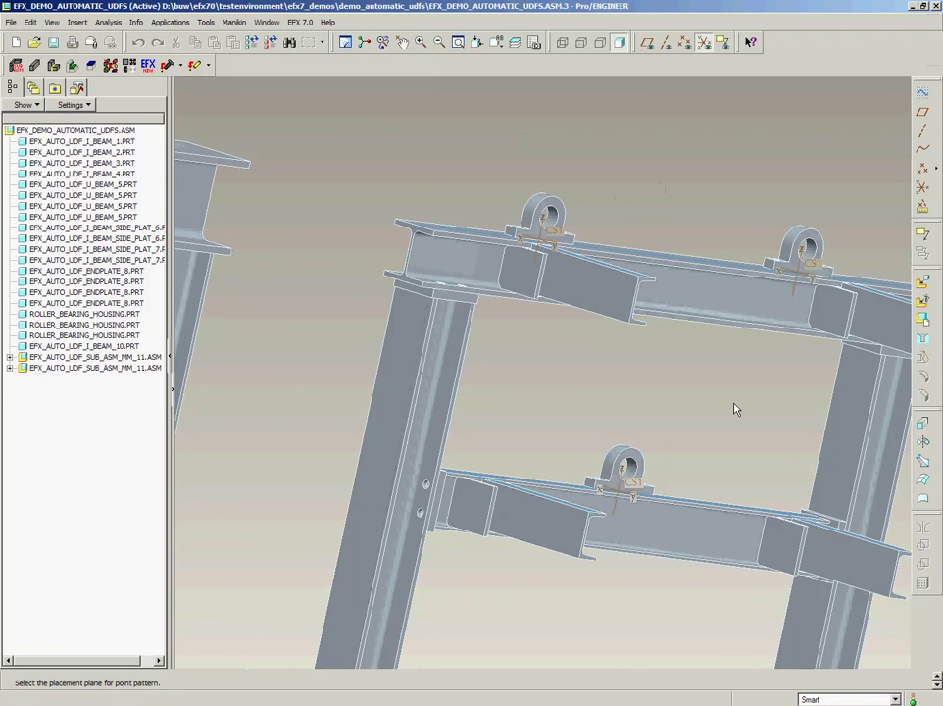
pyautogui.scroll(-2, 609, 392)
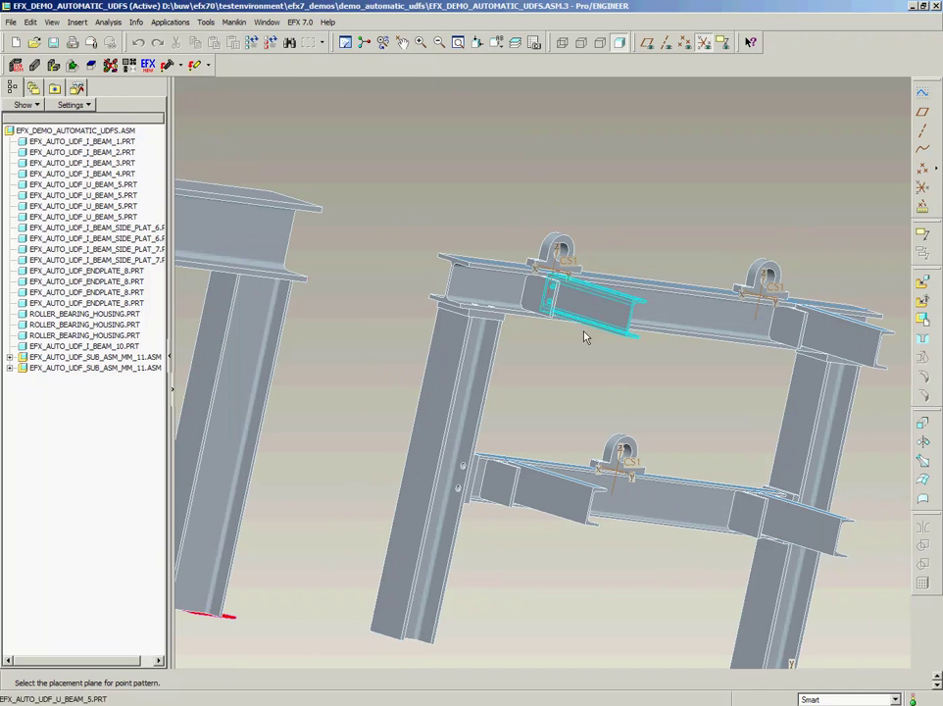
# Step: Rerun Automatic UDFs to add matching holes at the U-beam end patterns, then inspect the frame
pyautogui.click(299, 22)
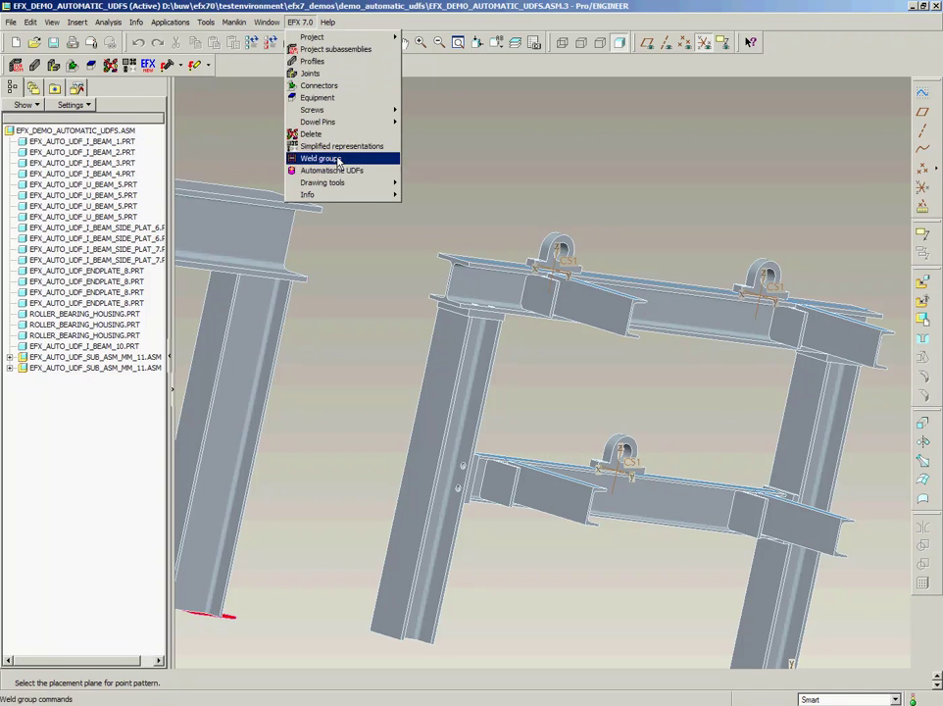
pyautogui.click(331, 170)
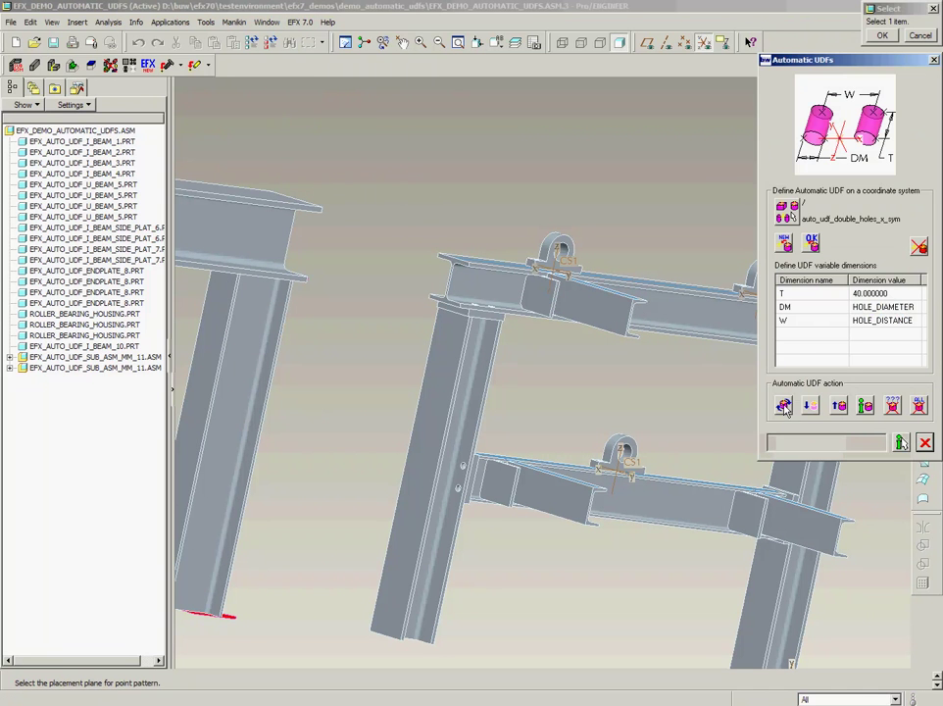
pyautogui.click(784, 408)
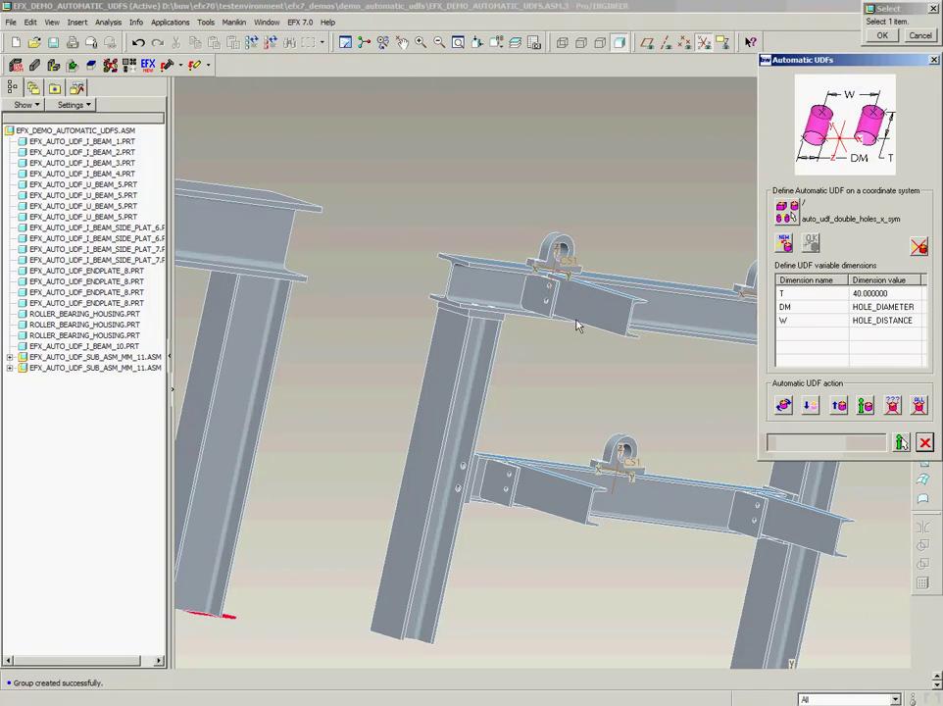
pyautogui.moveTo(559, 371); pyautogui.dragTo(452, 266, button='middle')
pyautogui.scroll(3, 452, 266)
pyautogui.scroll(2, 564, 307)
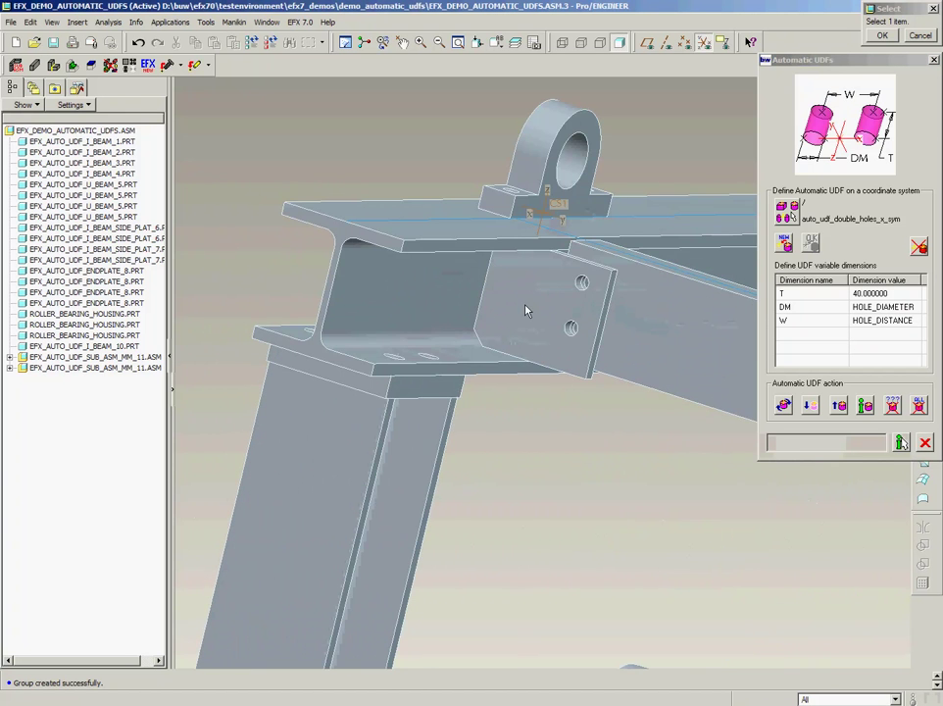
pyautogui.scroll(-3, 525, 311)
pyautogui.moveTo(572, 422)
pyautogui.mouseDown(button='middle')
pyautogui.moveTo(488, 404)
pyautogui.moveTo(246, 456)
pyautogui.mouseUp(button='middle')
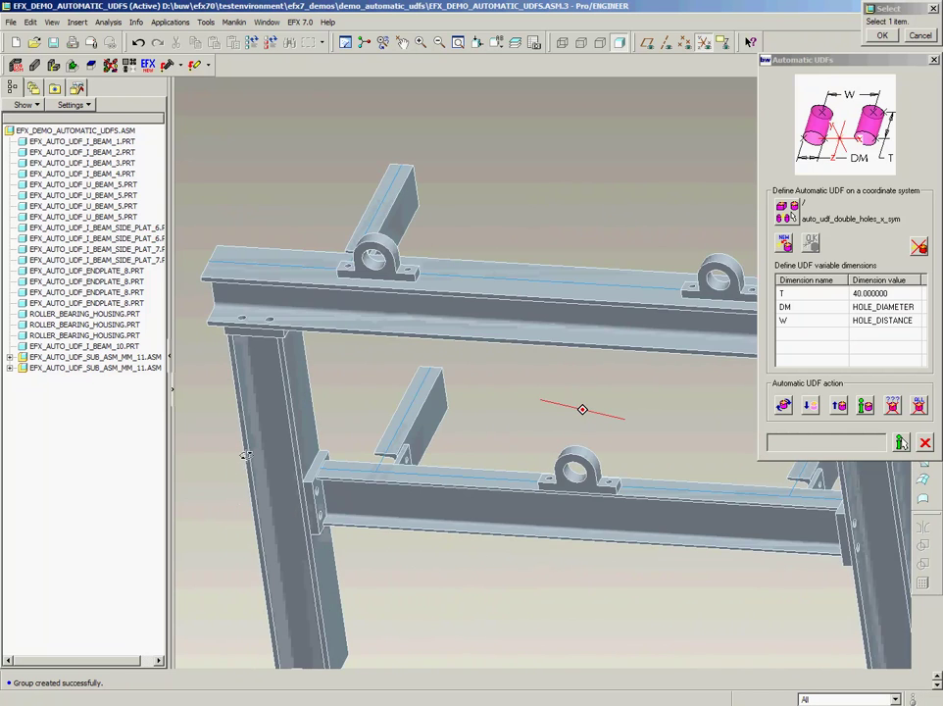
pyautogui.scroll(-2, 246, 455)
pyautogui.scroll(-2, 246, 456)
pyautogui.scroll(-2, 495, 495)
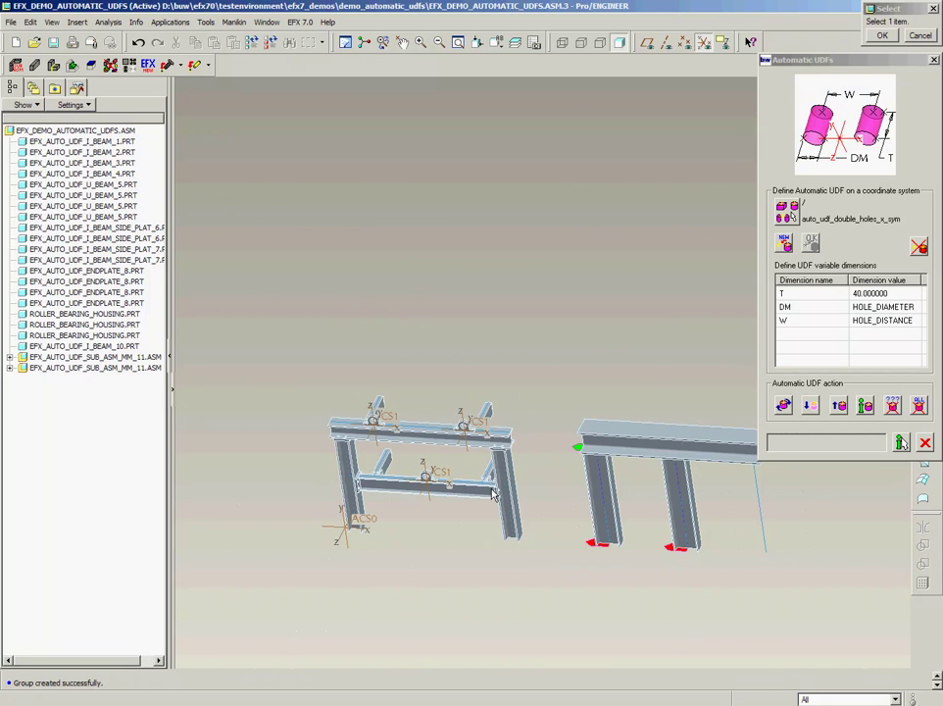
pyautogui.scroll(-2, 495, 495)
pyautogui.scroll(2, 647, 504)
pyautogui.scroll(1, 646, 504)
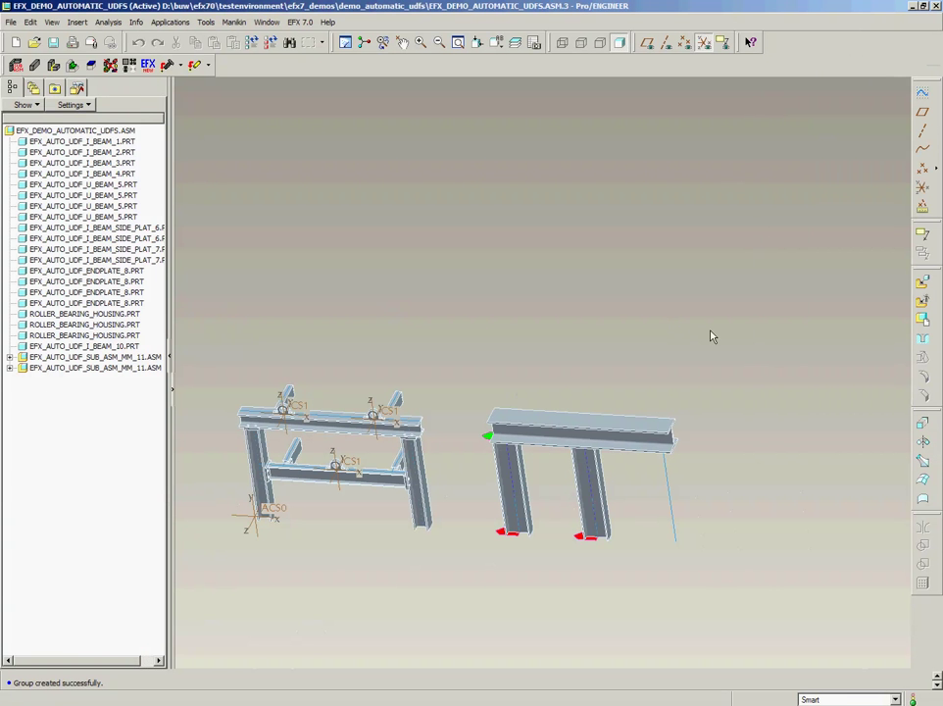
pyautogui.scroll(-2, 547, 522)
pyautogui.scroll(-3, 547, 521)
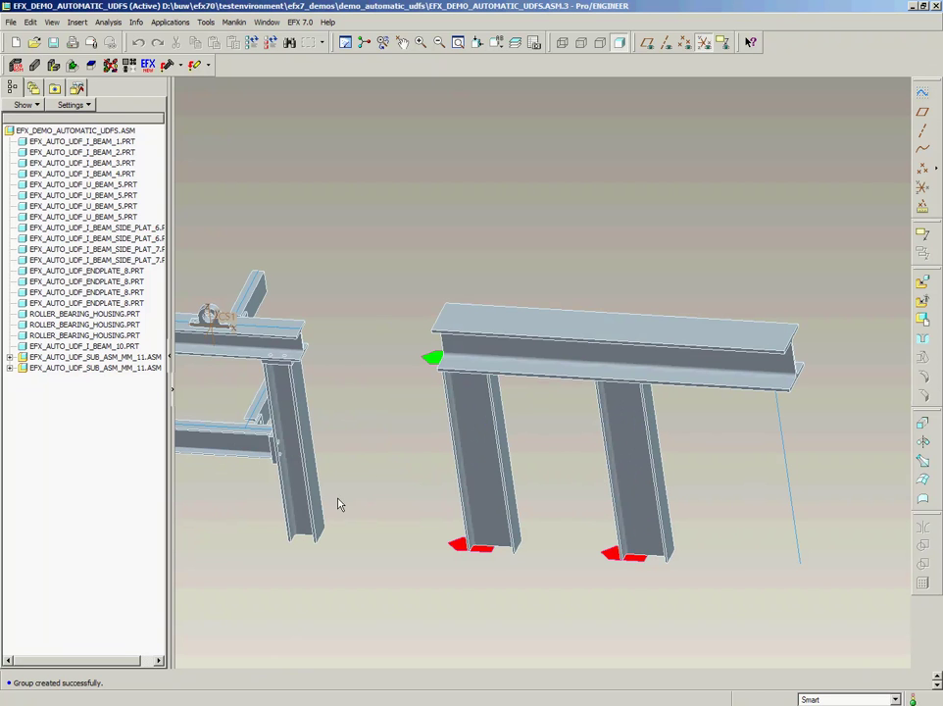
# Step: Activate the copied sub-assembly EFX_AUTO_UDF_SUB_ASM_MM_11.ASM for editing
pyautogui.click(64, 359)
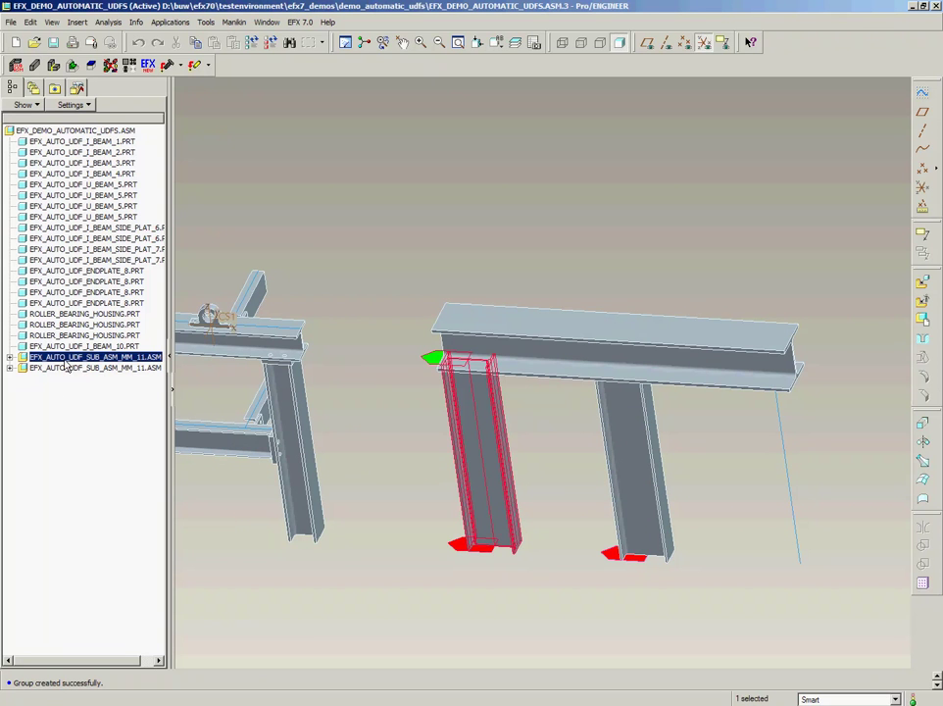
pyautogui.rightClick(65, 360)
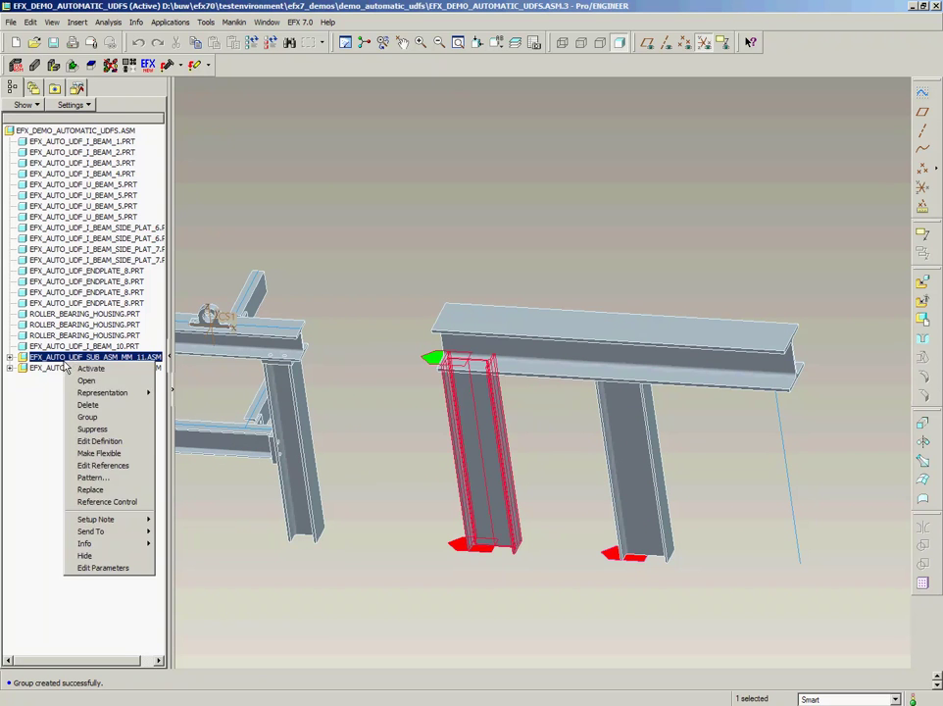
pyautogui.click(84, 370)
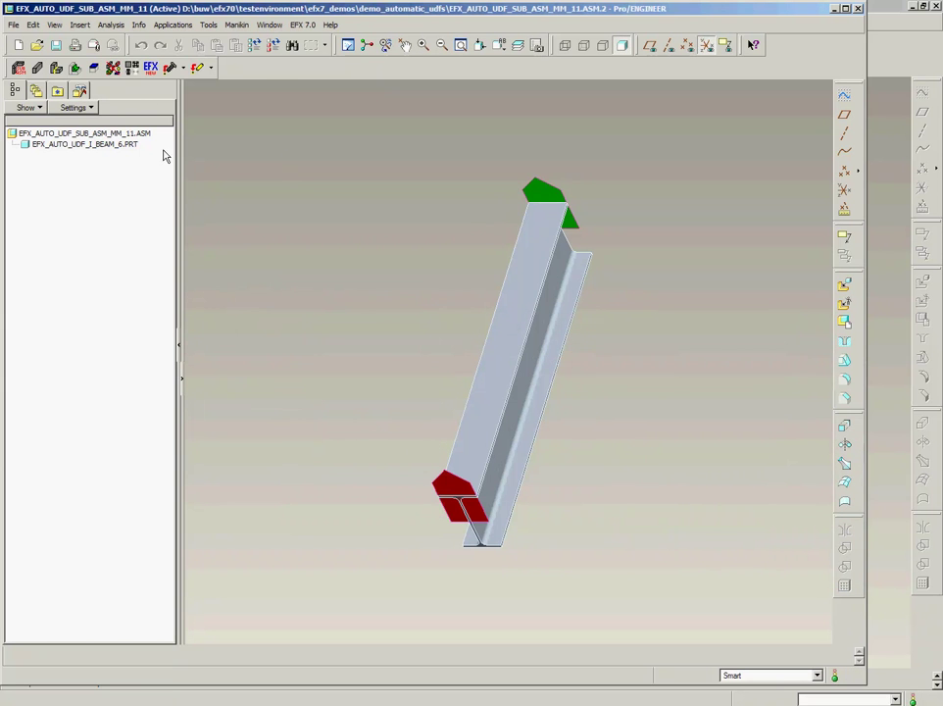
# Step: Attach an END PLATE connector with holes and auto-UDF attach holes to the beam's top end
pyautogui.click(74, 67)
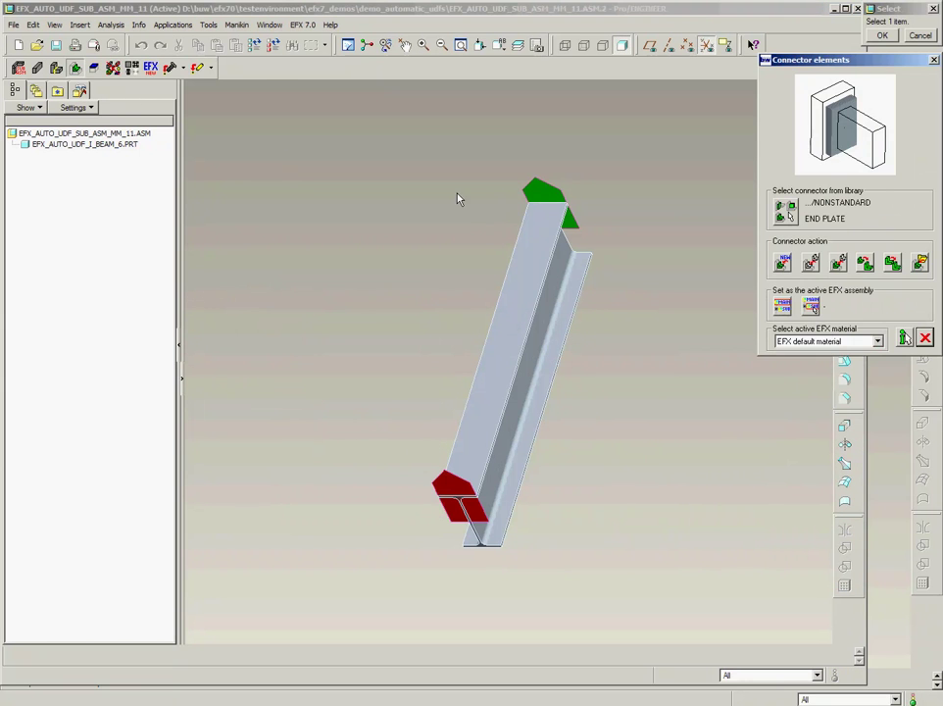
pyautogui.click(786, 214)
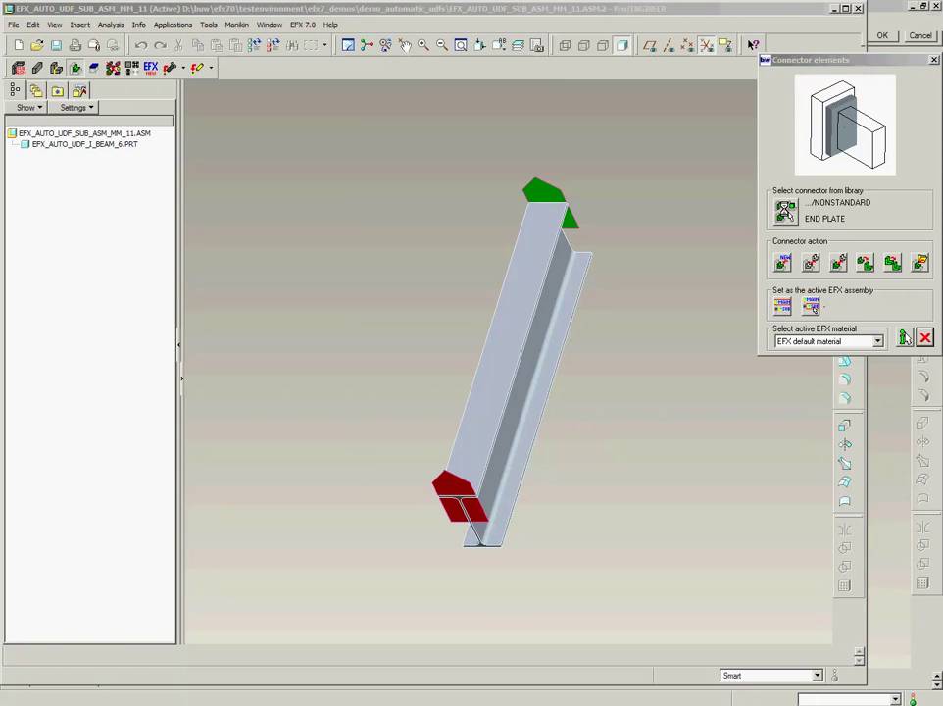
pyautogui.doubleClick(568, 118)
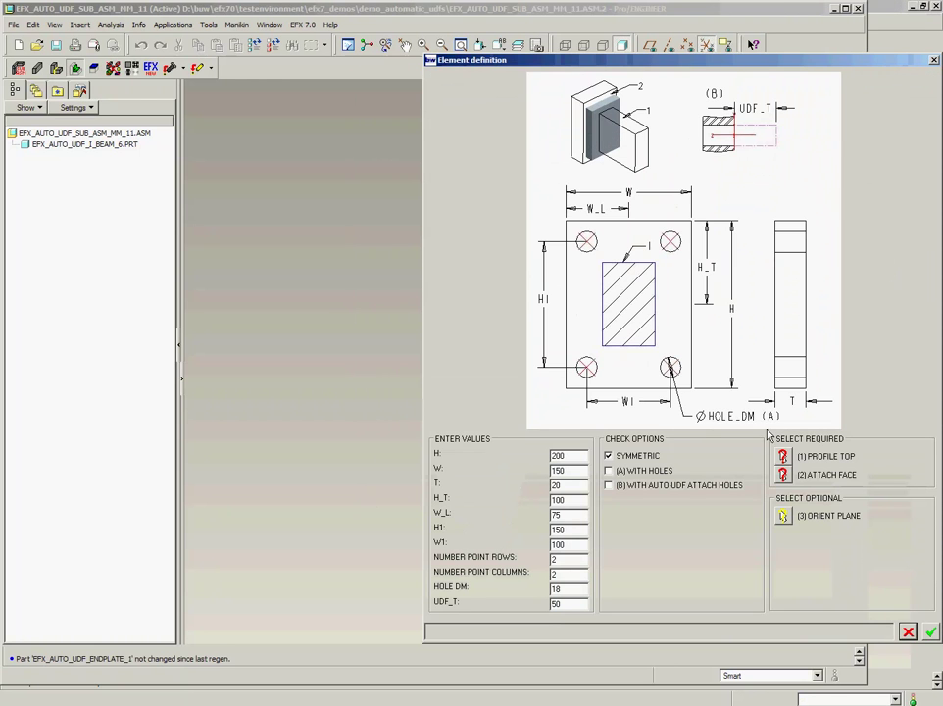
pyautogui.press('Return')
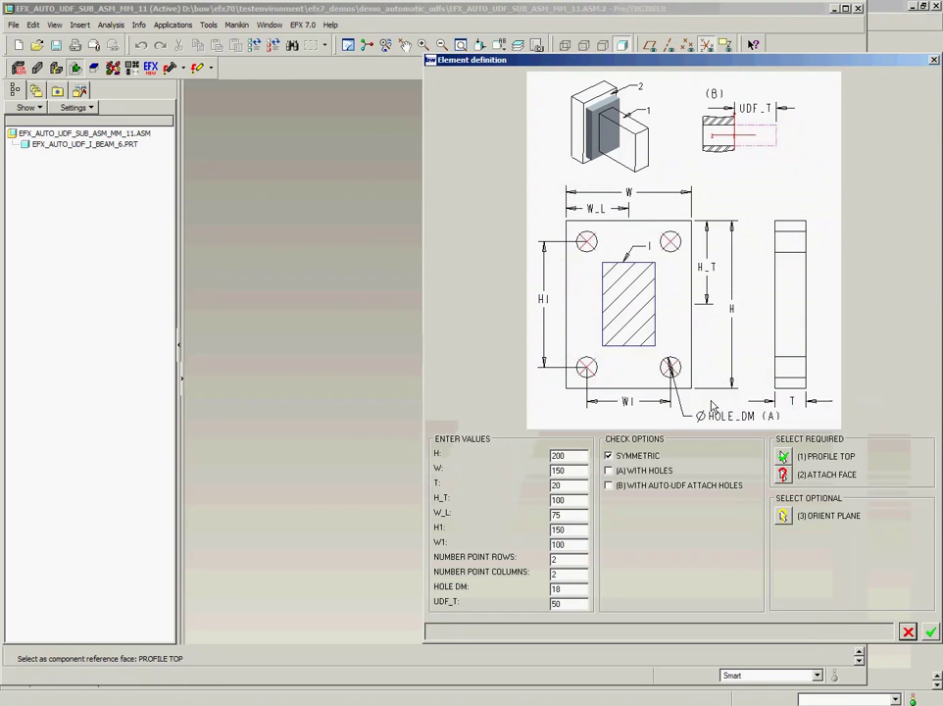
pyautogui.click(537, 202)
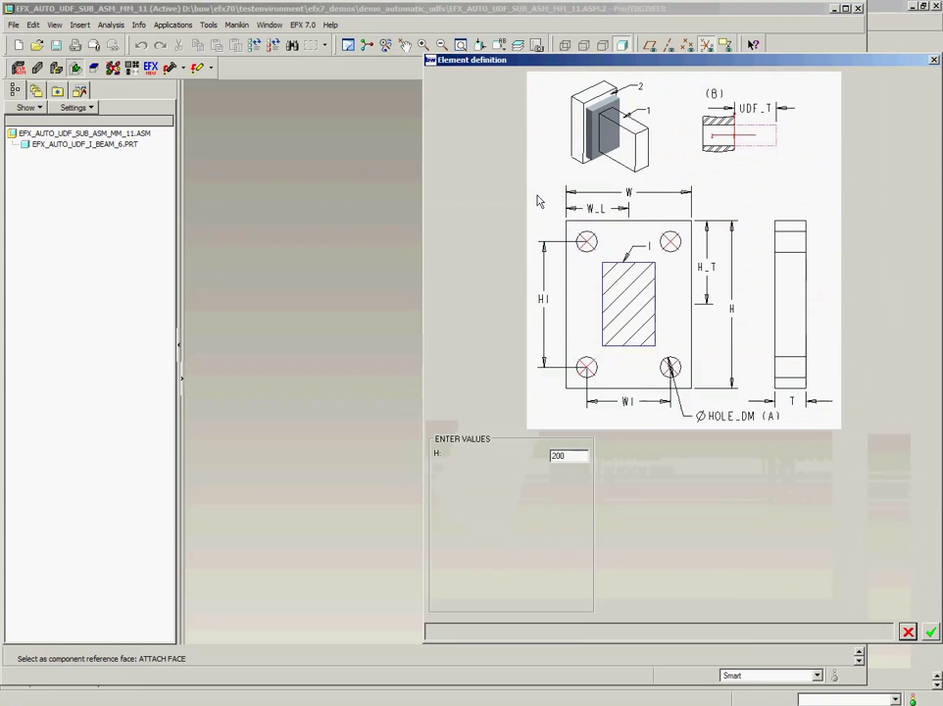
pyautogui.click(633, 473)
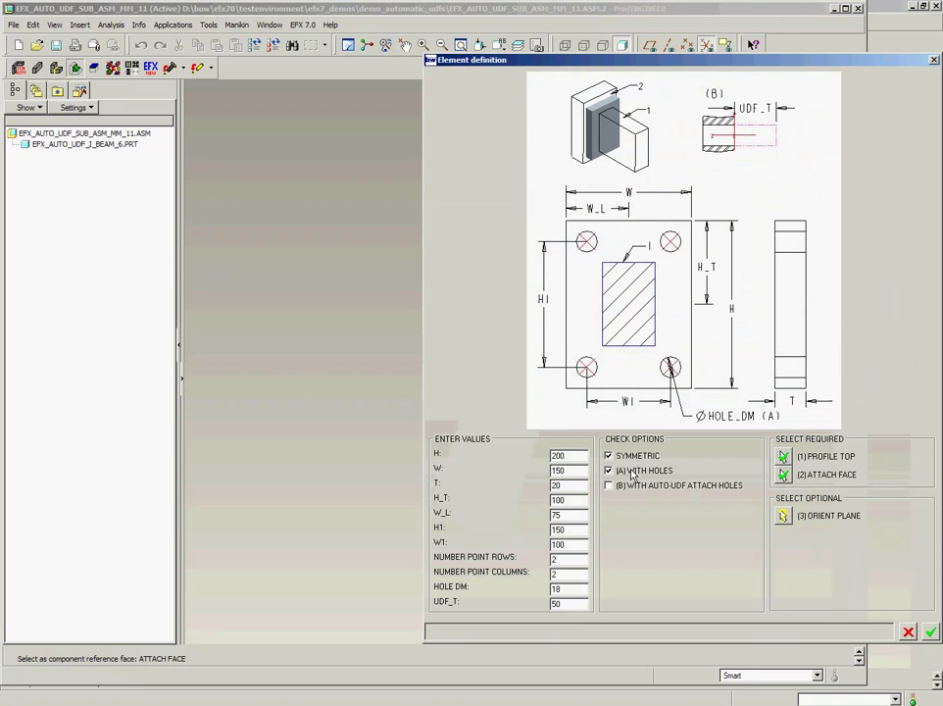
pyautogui.click(632, 488)
pyautogui.click(934, 631)
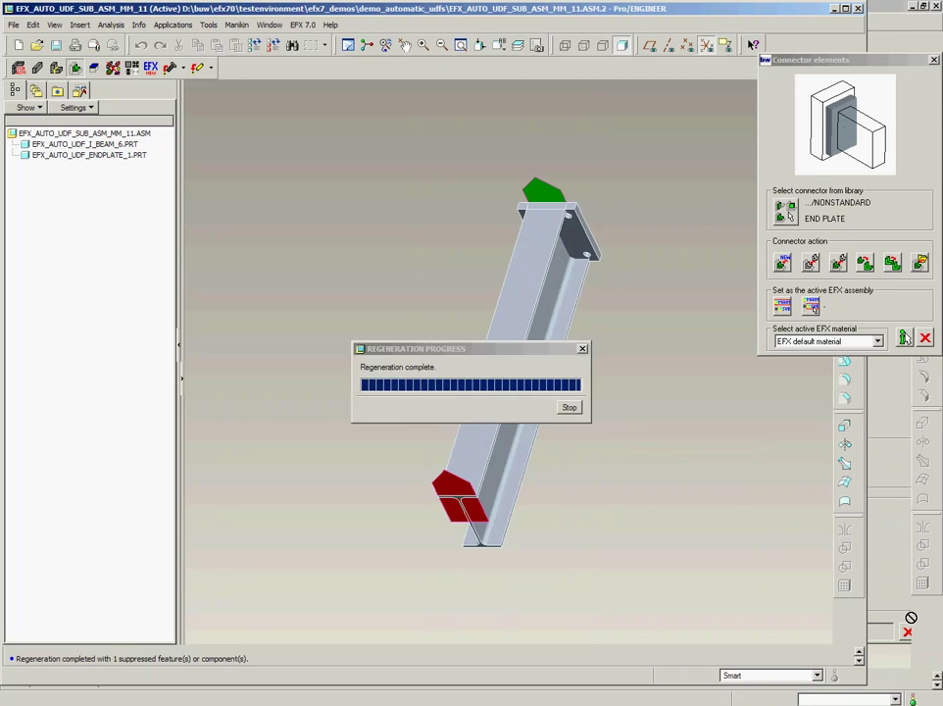
pyautogui.click(933, 59)
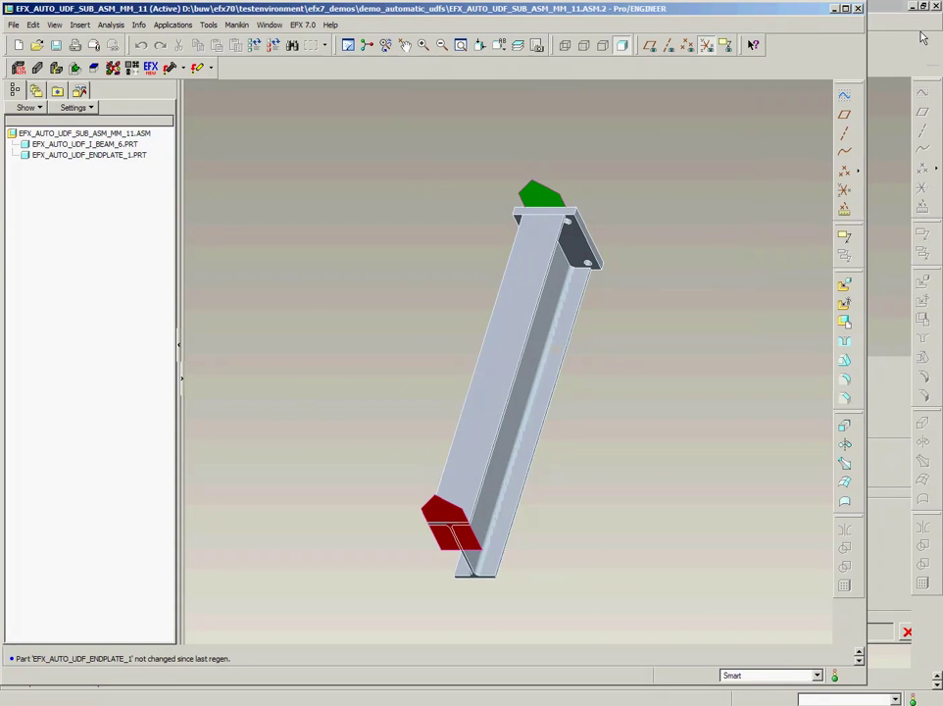
pyautogui.moveTo(699, 238)
pyautogui.mouseDown(button='middle')
pyautogui.moveTo(695, 203)
pyautogui.moveTo(665, 177)
pyautogui.mouseUp(button='middle')
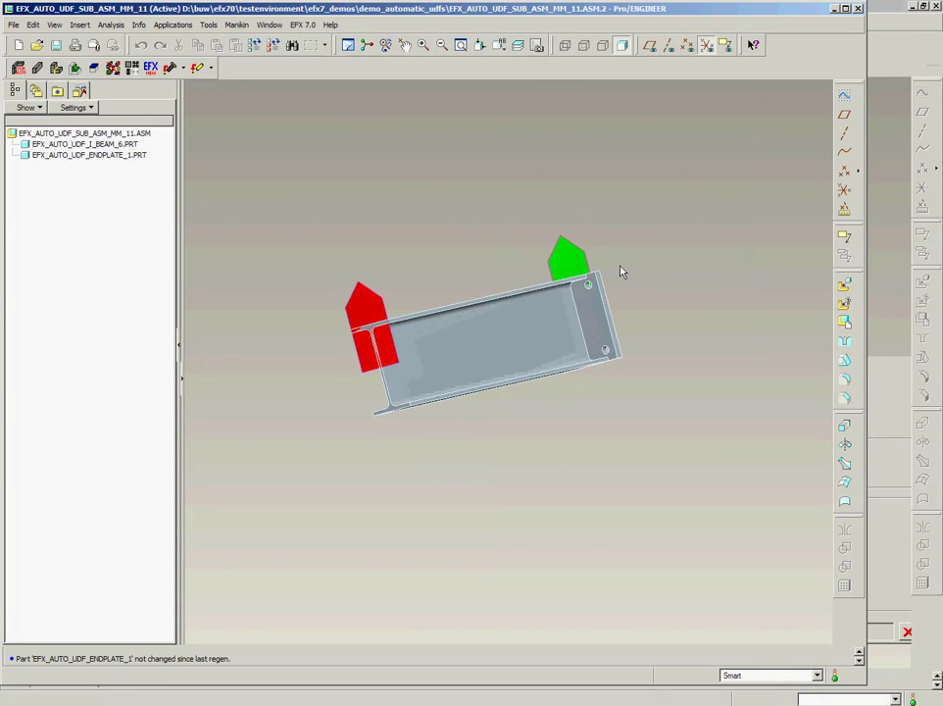
# Step: Close the sub-assembly window and orbit the main frame assembly to show both frames
pyautogui.scroll(-4, 620, 270)
pyautogui.click(270, 24)
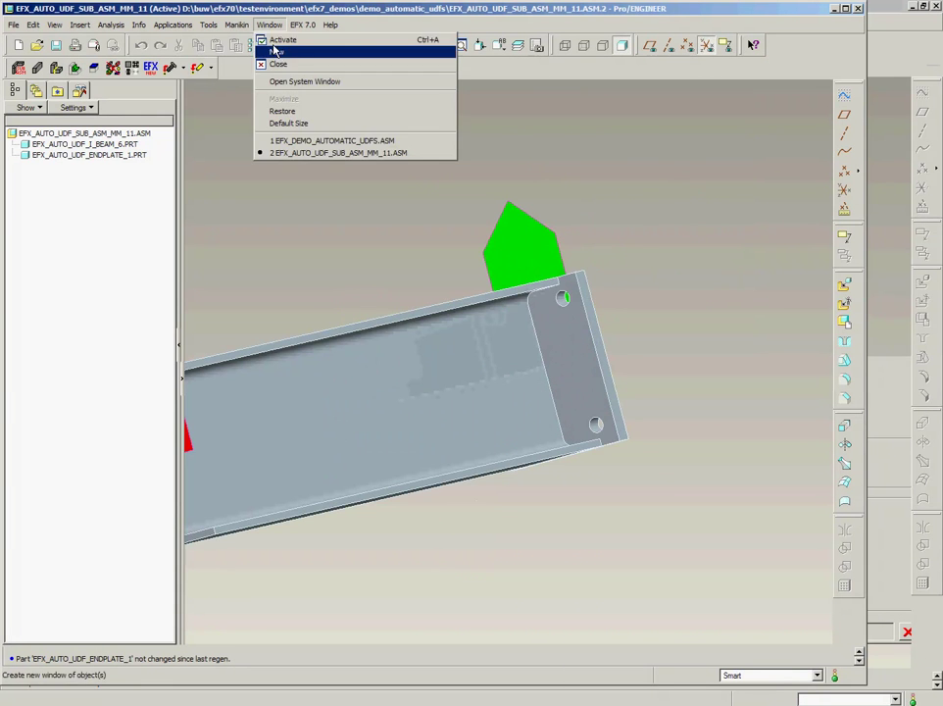
pyautogui.click(294, 65)
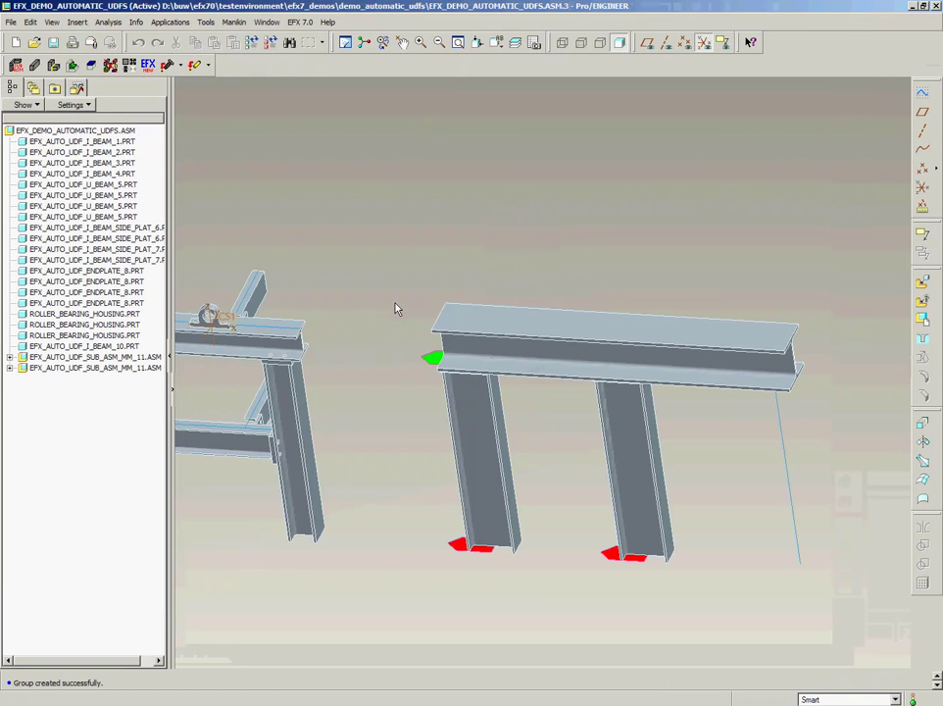
pyautogui.scroll(3, 395, 309)
pyautogui.moveTo(398, 320); pyautogui.dragTo(381, 231, button='middle')
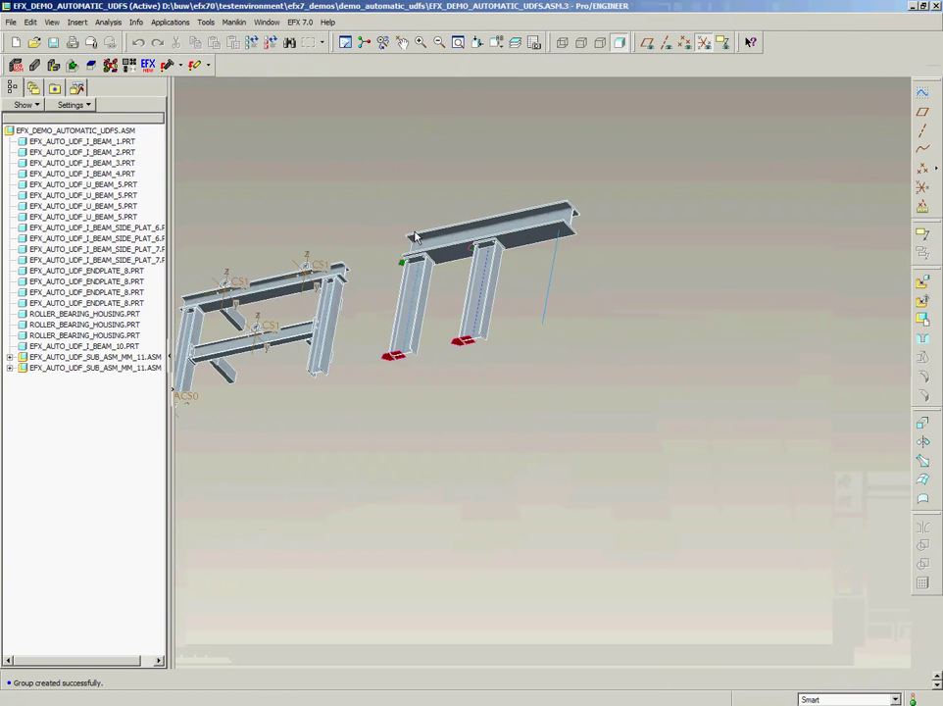
pyautogui.scroll(-4, 415, 237)
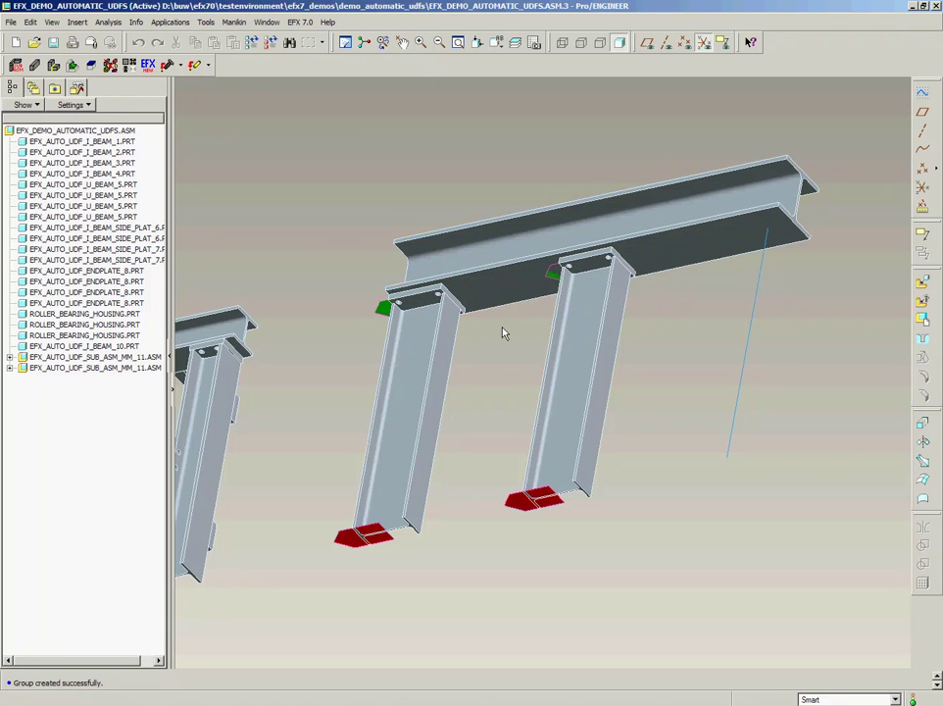
# Step: Select each EFX_AUTO_UDF_SUB_ASM_MM_11.ASM copy in the model tree to locate its column
pyautogui.click(82, 358)
pyautogui.click(79, 369)
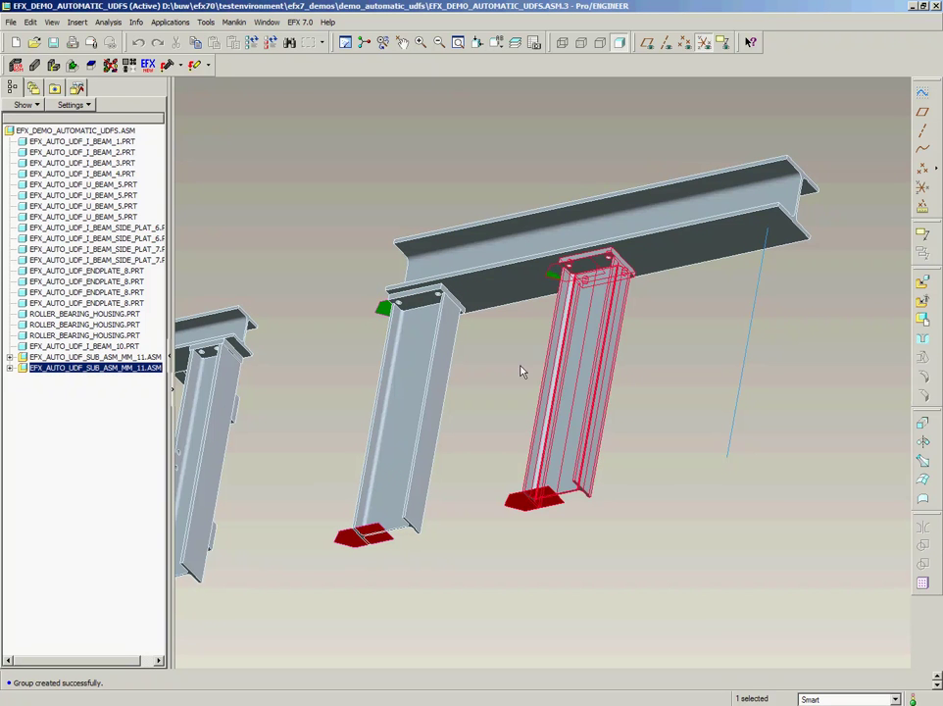
pyautogui.click(673, 331)
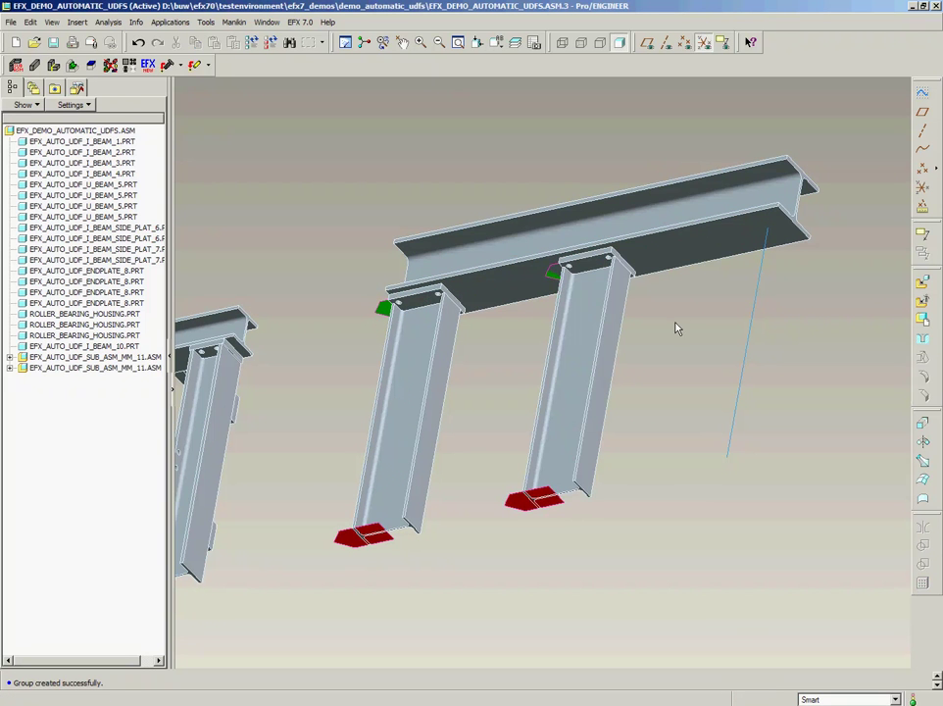
# Step: Run EFX Automatic UDFs on the frame and orbit to check the top beam holes
pyautogui.click(306, 23)
pyautogui.click(333, 168)
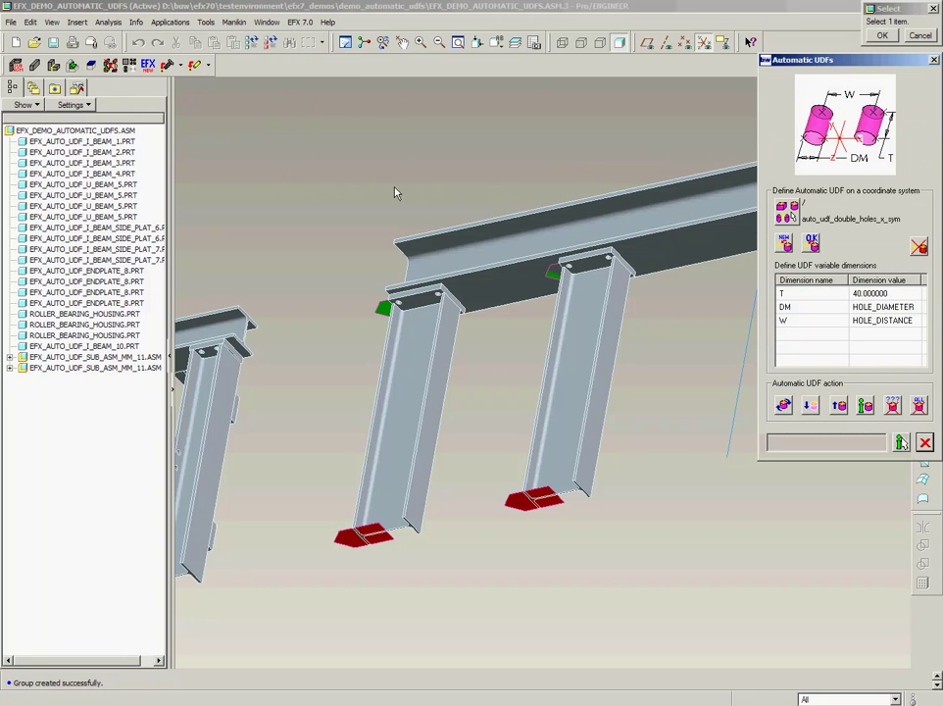
pyautogui.click(783, 408)
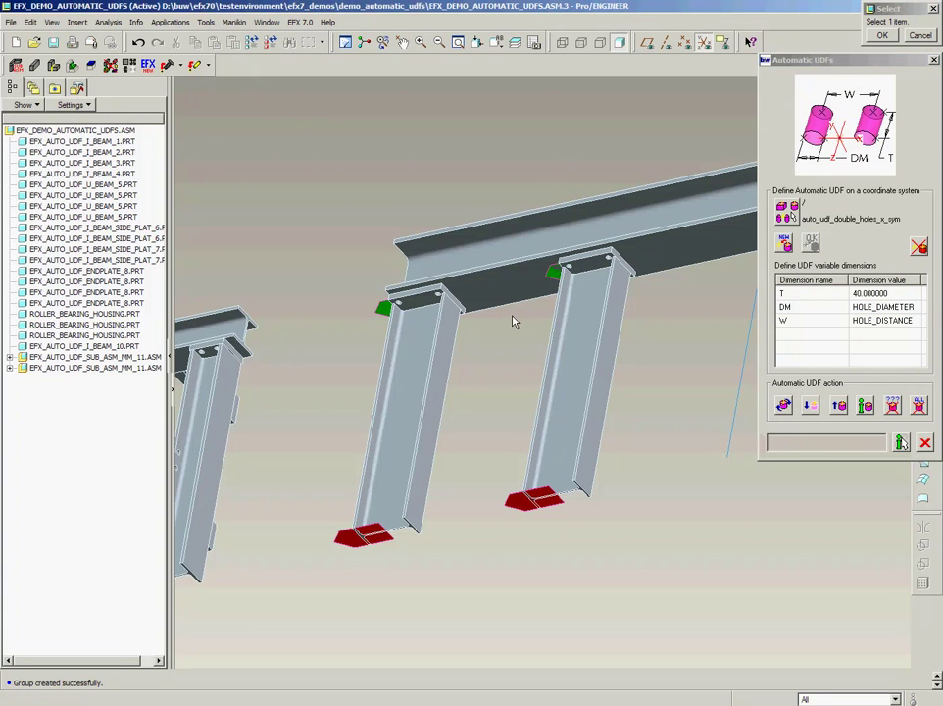
pyautogui.moveTo(512, 319); pyautogui.dragTo(502, 416, button='middle')
pyautogui.scroll(-3, 502, 417)
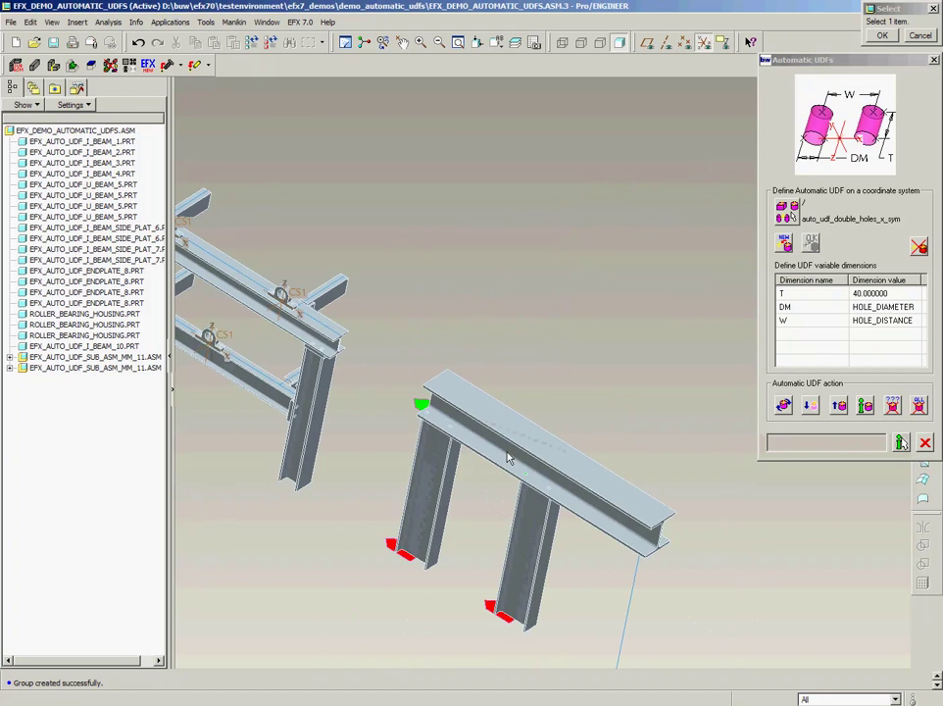
pyautogui.scroll(5, 438, 437)
pyautogui.scroll(-2, 438, 437)
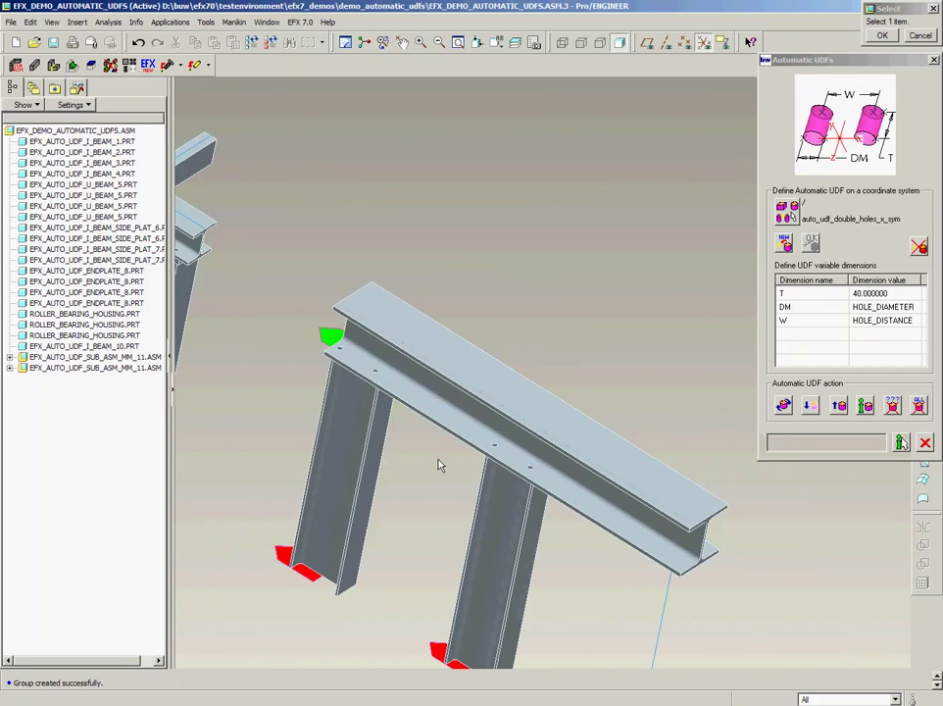
pyautogui.moveTo(440, 463); pyautogui.dragTo(374, 384, button='middle')
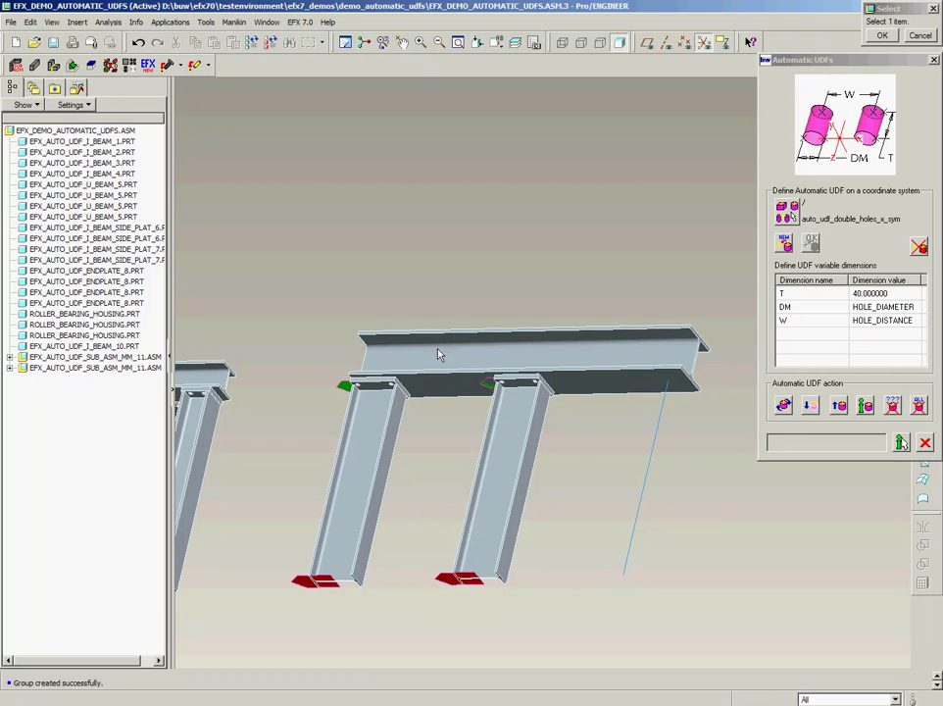
# Step: Project a copy of the column sub-assembly onto the red guide curve, oriented by a datum plane
pyautogui.click(918, 38)
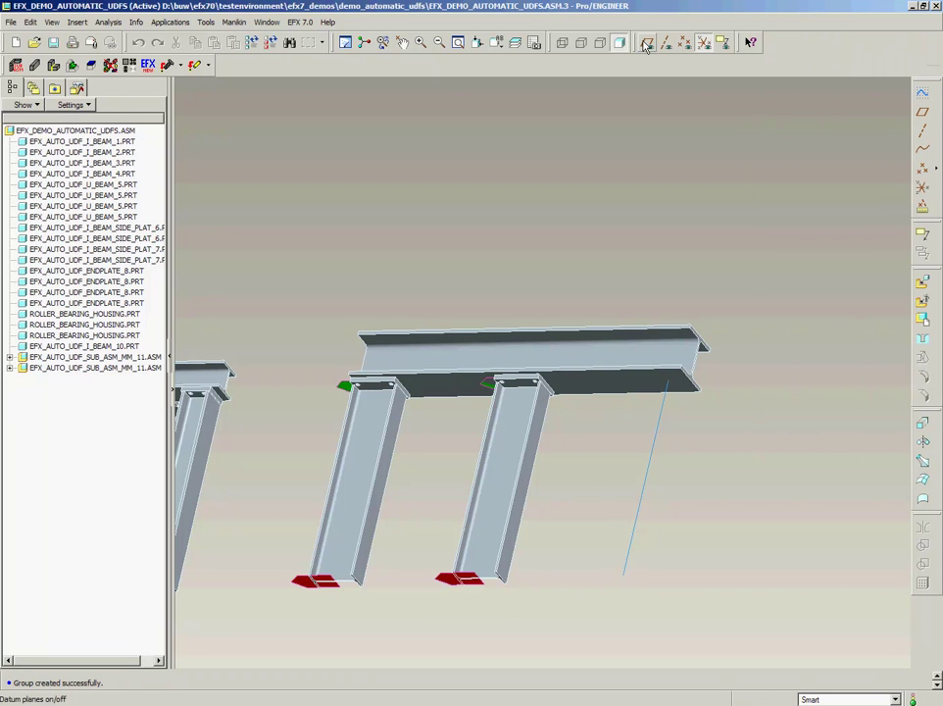
pyautogui.click(17, 66)
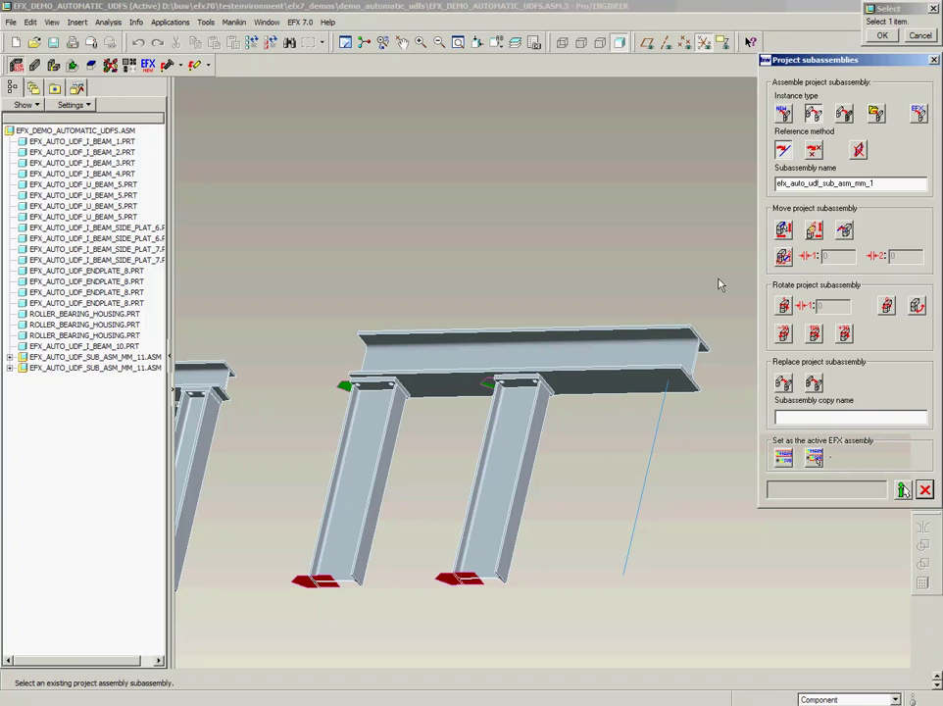
pyautogui.click(528, 455)
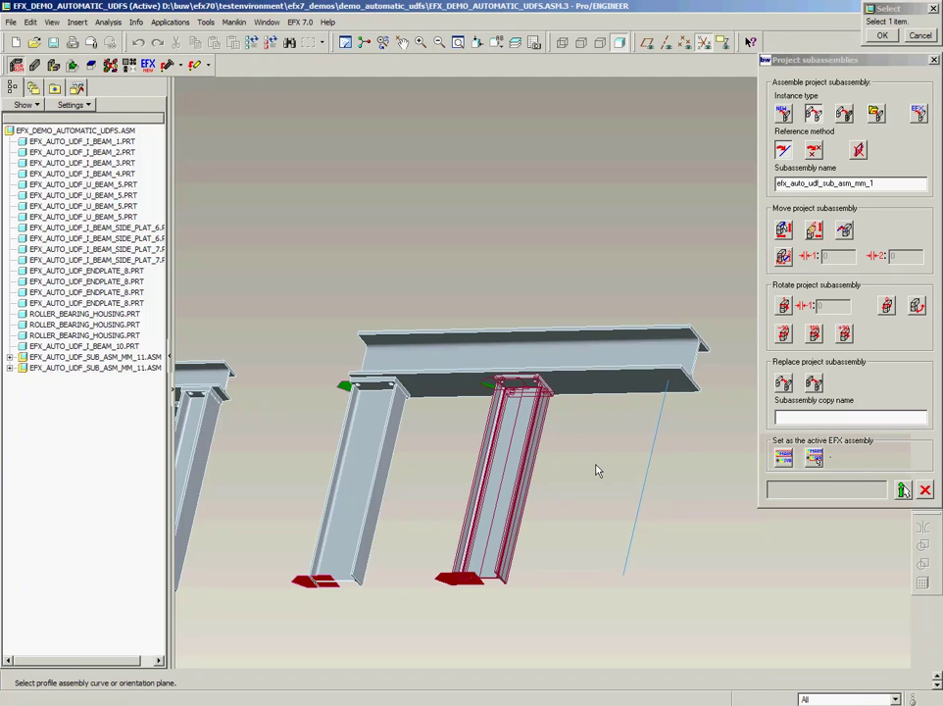
pyautogui.click(647, 471)
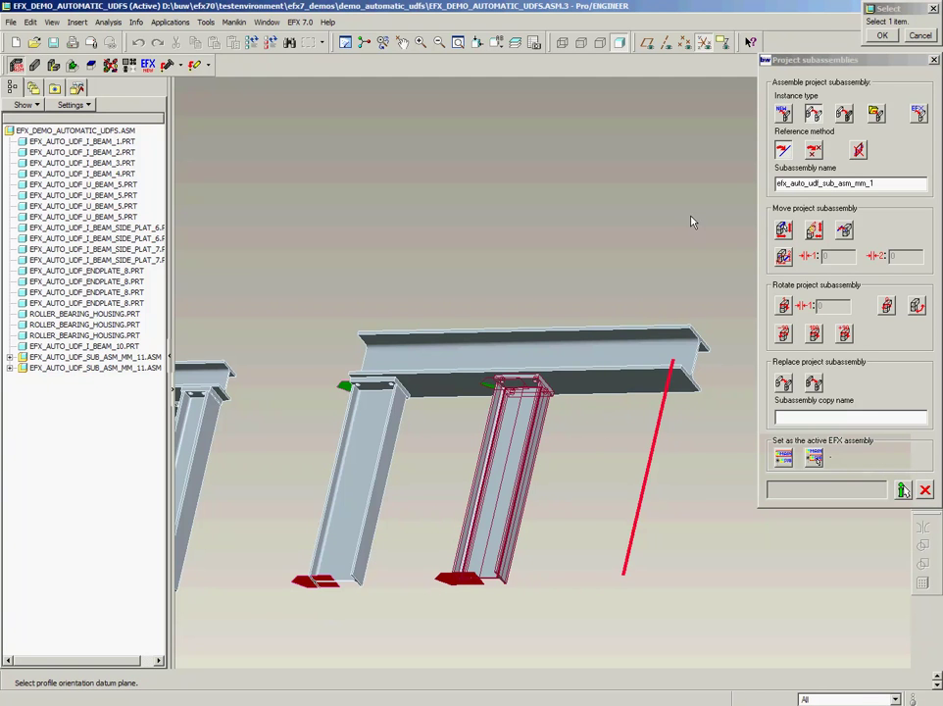
pyautogui.click(647, 44)
pyautogui.click(680, 458)
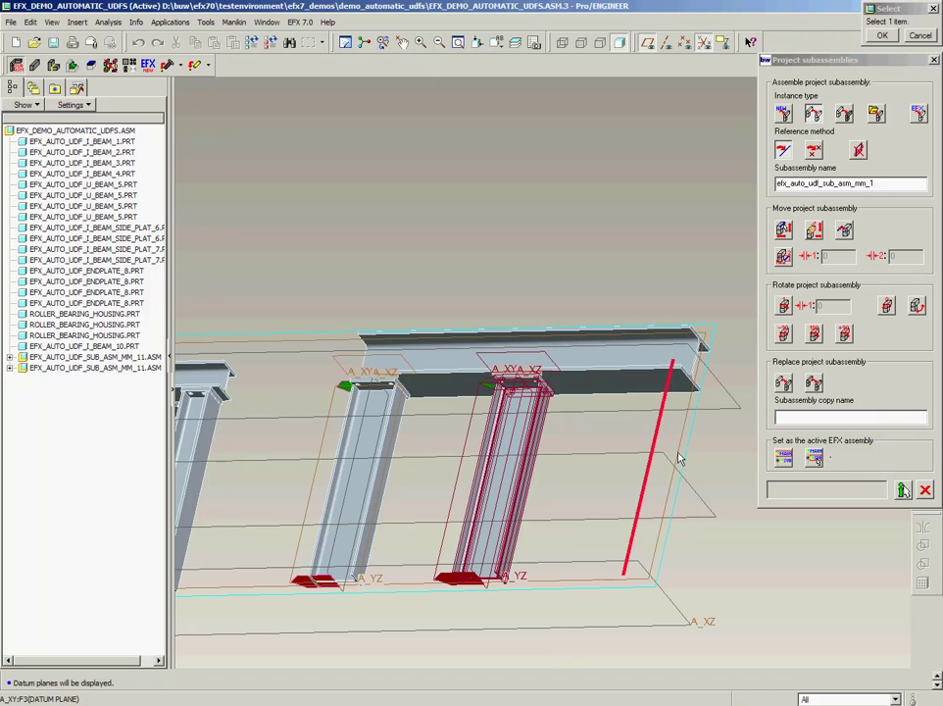
pyautogui.click(882, 35)
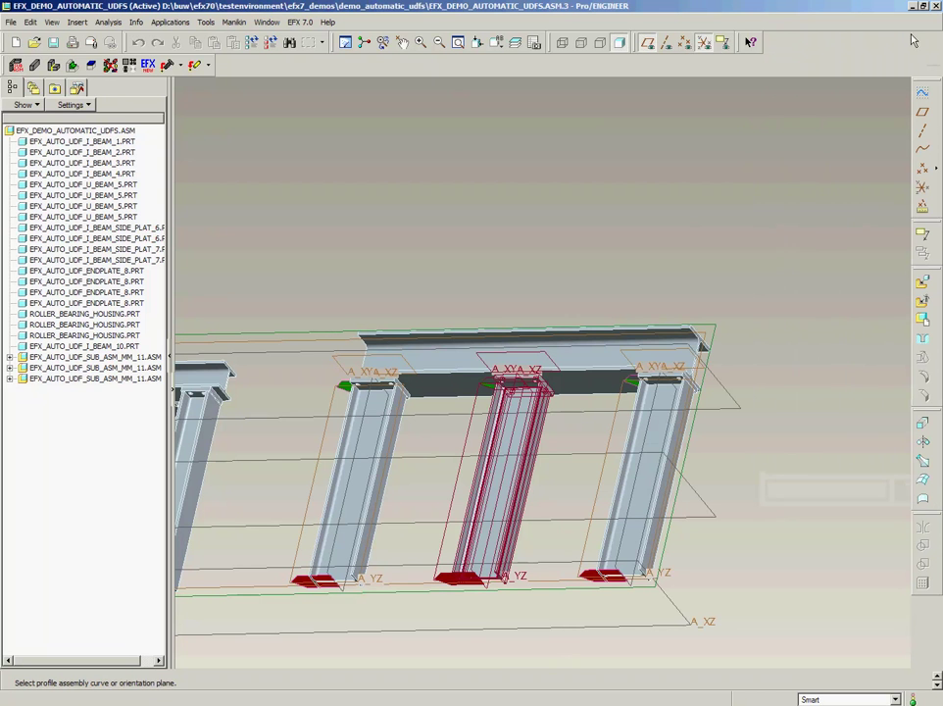
# Step: Hide datum planes and coordinate systems, then zoom in on the new column
pyautogui.click(647, 43)
pyautogui.click(703, 43)
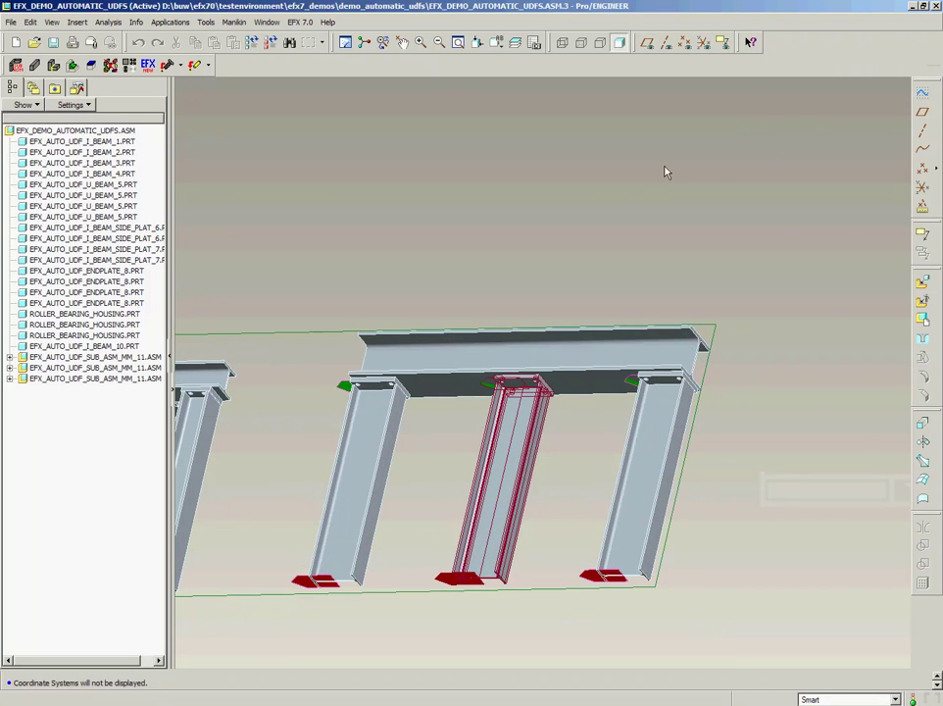
pyautogui.scroll(3, 676, 185)
pyautogui.moveTo(676, 184); pyautogui.dragTo(665, 221, button='middle')
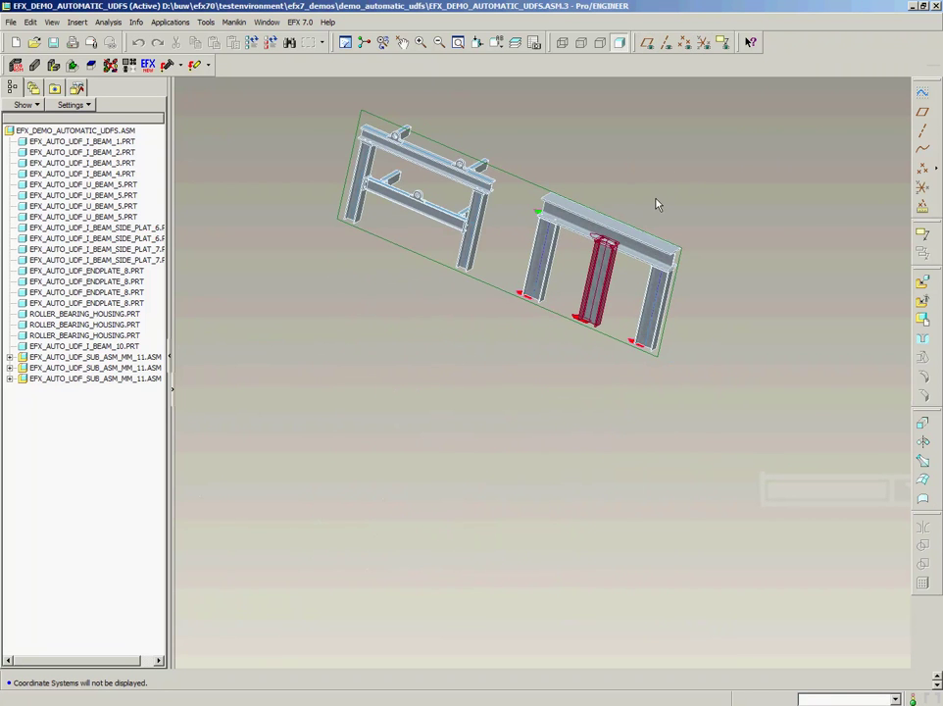
pyautogui.scroll(-5, 683, 260)
pyautogui.scroll(-3, 683, 261)
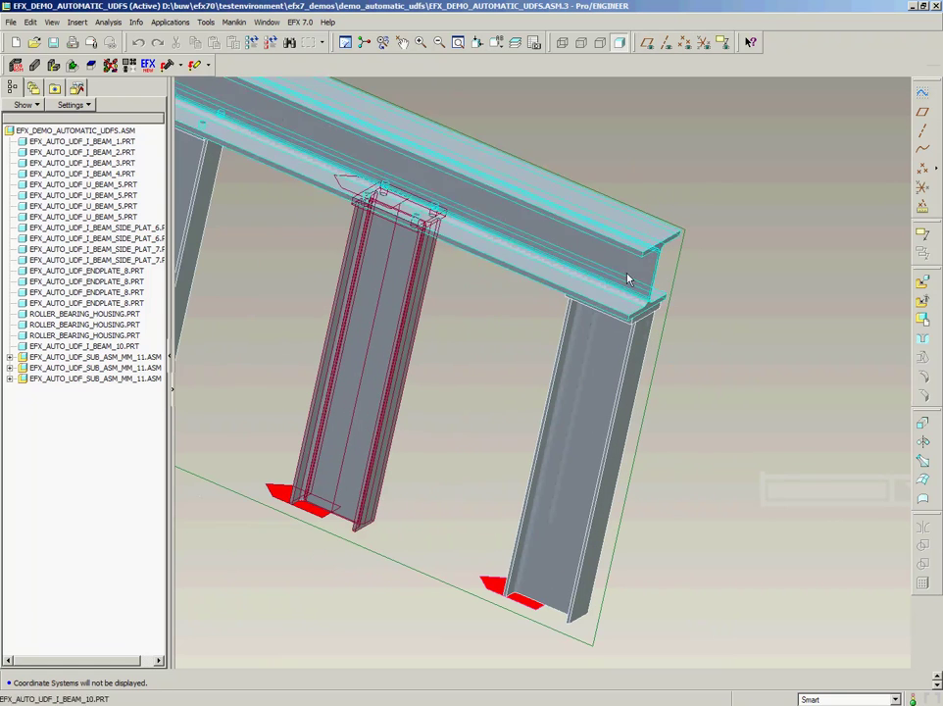
# Step: Rerun Automatic UDFs to create end-plate holes for all three columns
pyautogui.click(300, 21)
pyautogui.click(332, 169)
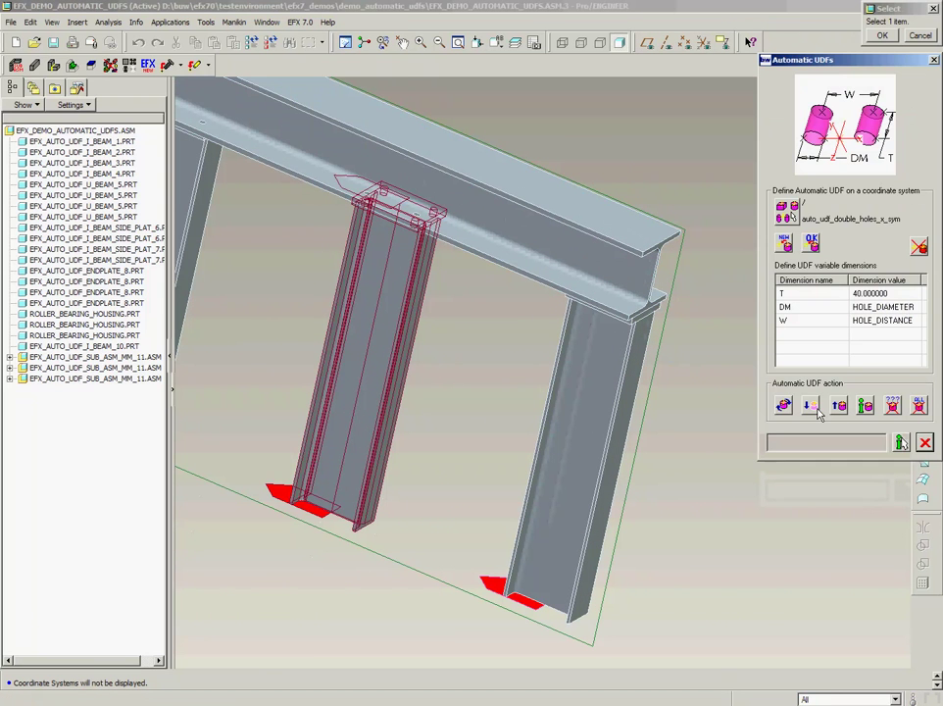
pyautogui.click(784, 410)
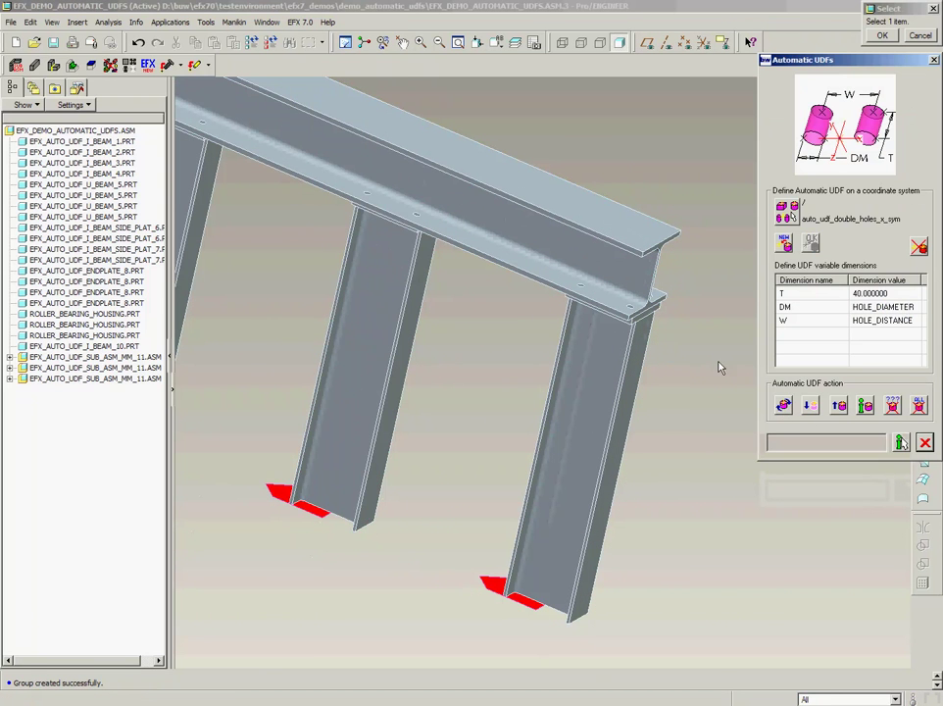
pyautogui.click(924, 442)
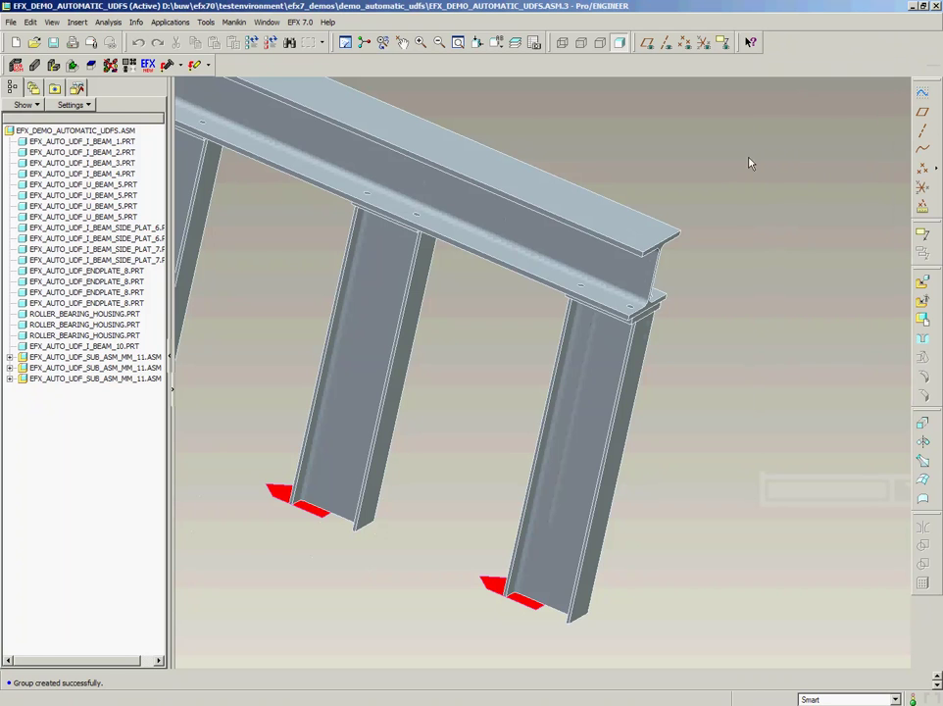
# Step: Orbit and zoom the frame to inspect the new holes above the third column
pyautogui.moveTo(749, 162); pyautogui.dragTo(720, 169, button='middle')
pyautogui.scroll(5, 651, 273)
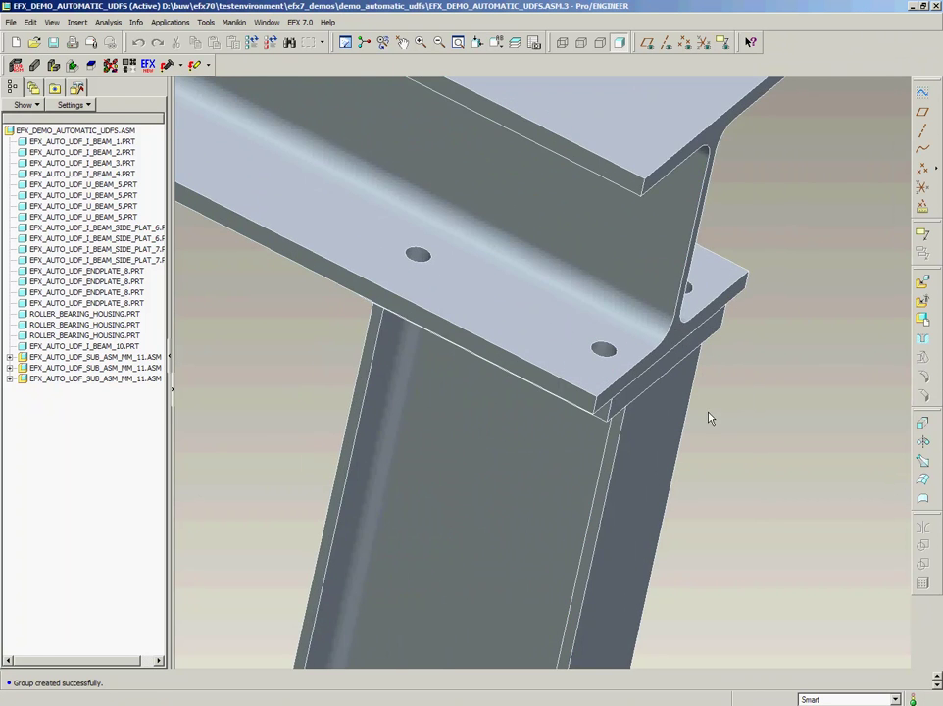
pyautogui.scroll(-7, 744, 431)
pyautogui.scroll(-2, 774, 443)
pyautogui.scroll(-3, 686, 432)
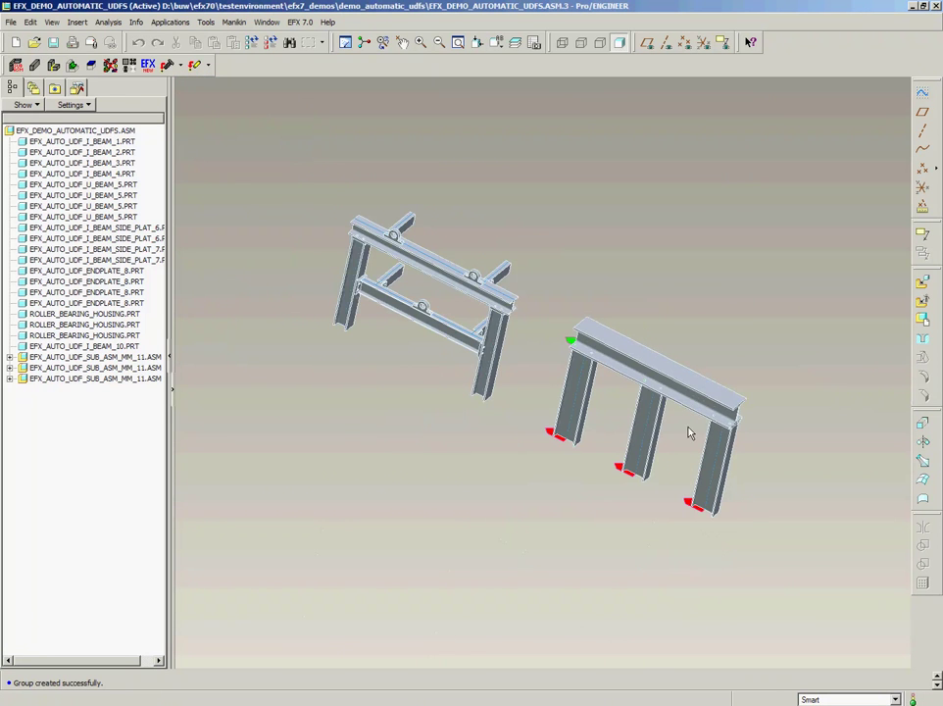
pyautogui.moveTo(592, 432); pyautogui.dragTo(682, 462, button='middle')
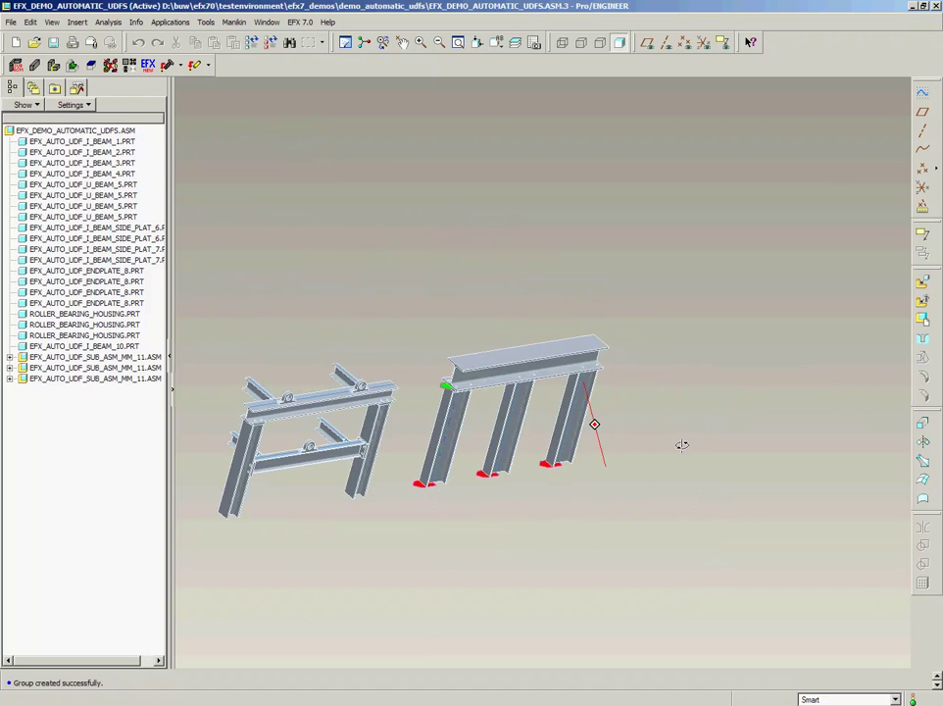
pyautogui.scroll(-2, 682, 462)
pyautogui.scroll(2, 499, 490)
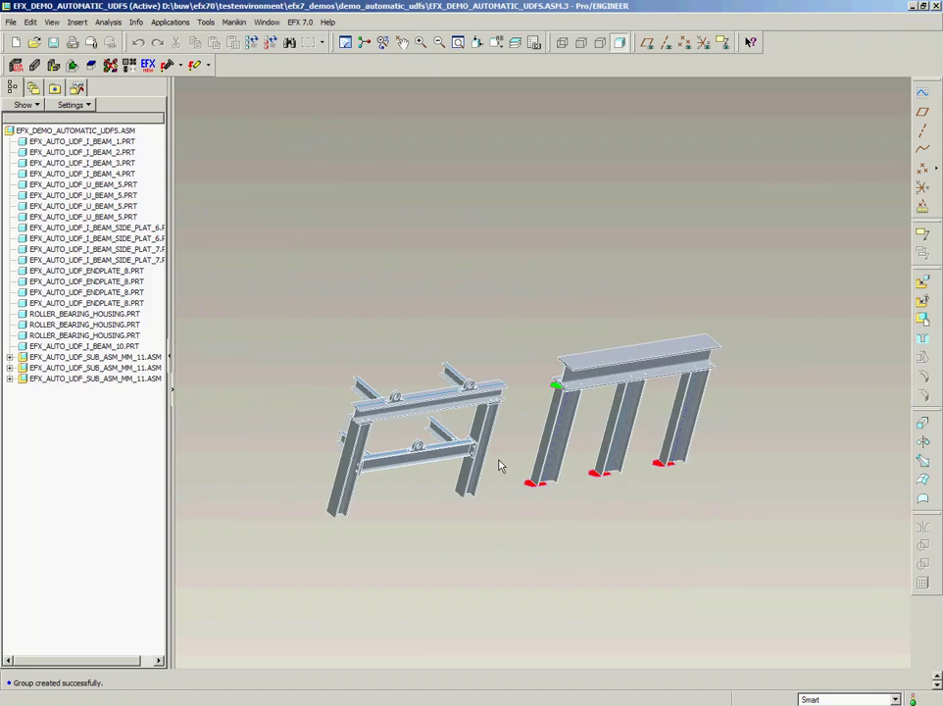
pyautogui.scroll(3, 500, 465)
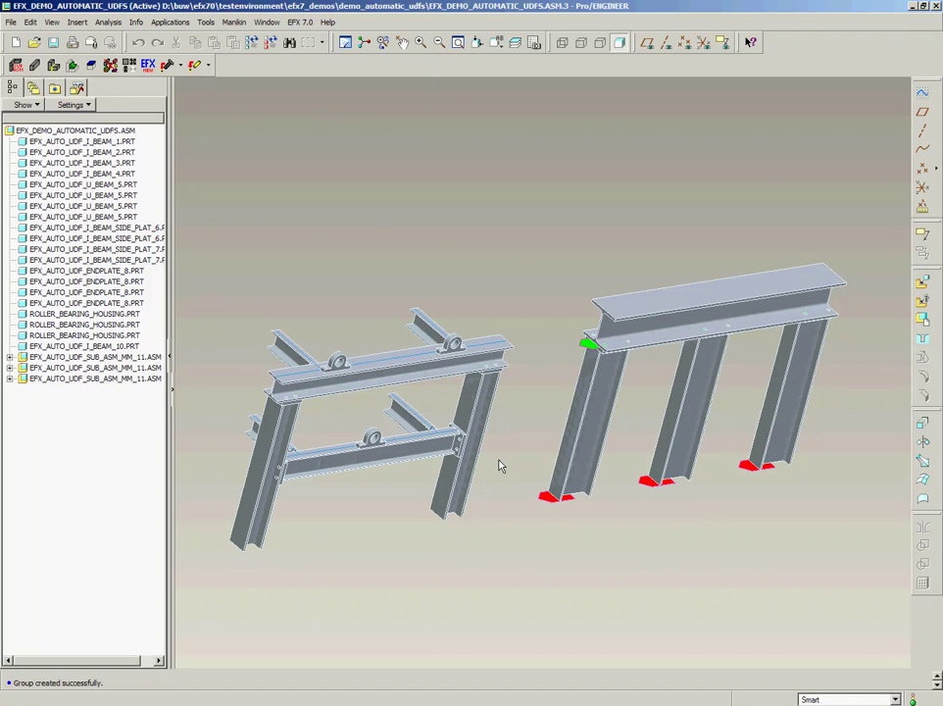